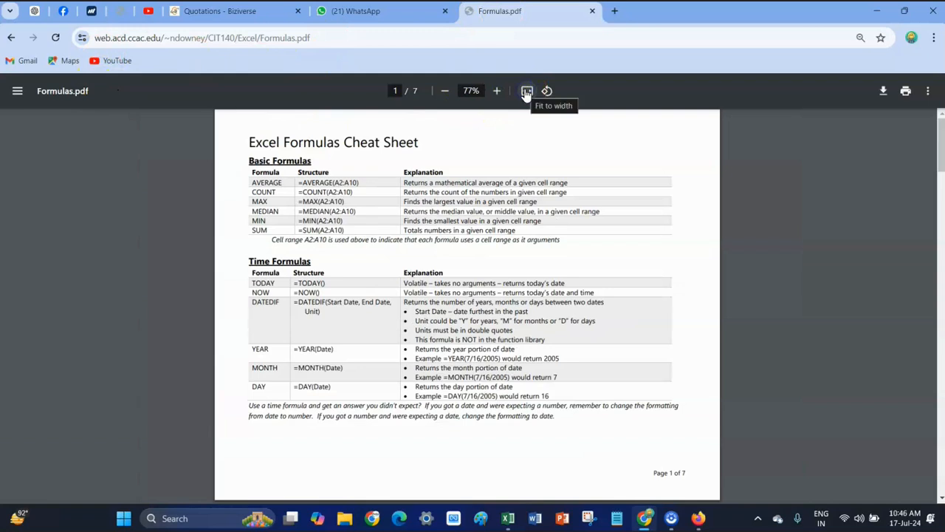
# - Read through the Basic Formulas and Time Formulas tables on page 1 of the Excel Formulas Cheat Sheet
pyautogui.scroll(-3, 339, 190)
pyautogui.scroll(2, 352, 190)
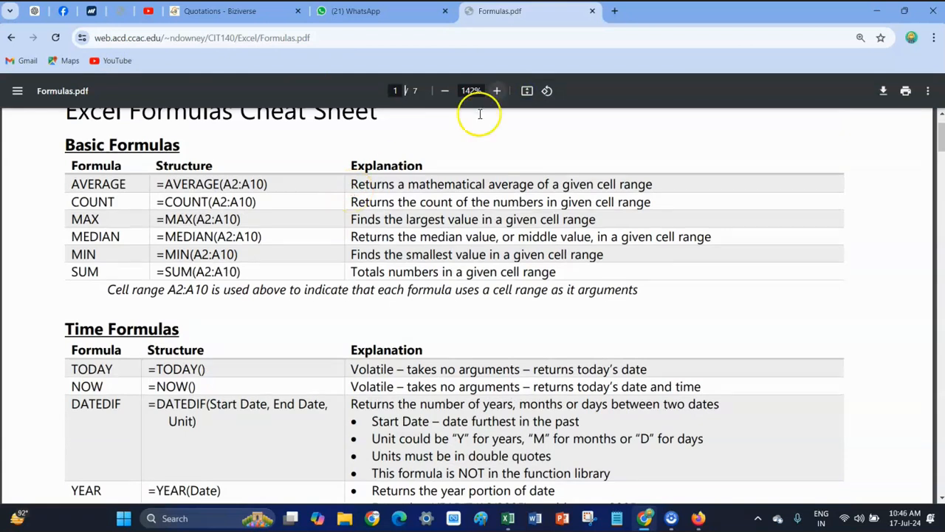
pyautogui.scroll(-1, 489, 151)
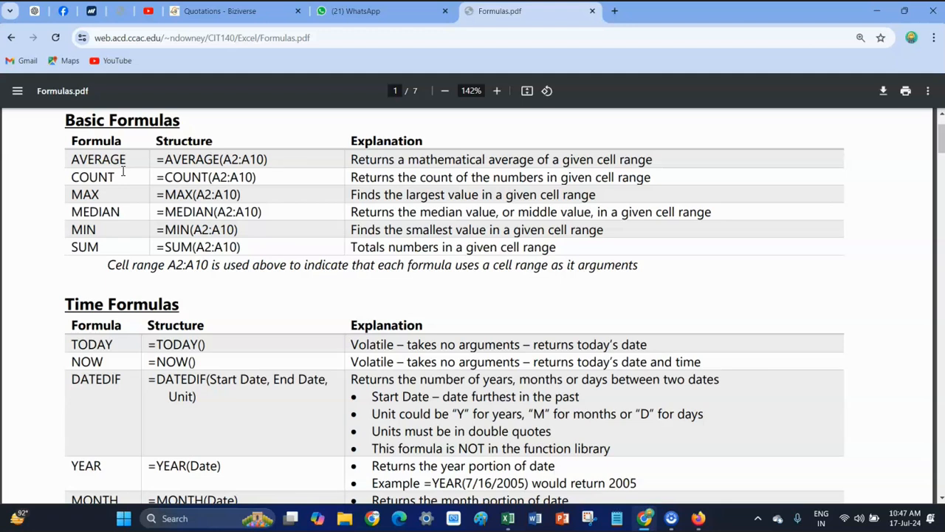
pyautogui.click(172, 167)
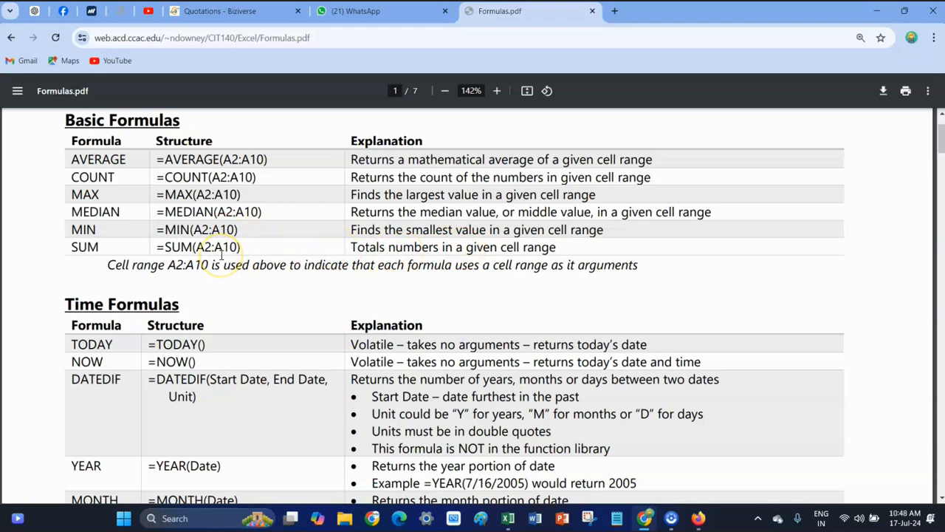
pyautogui.click(942, 499)
pyautogui.click(942, 500)
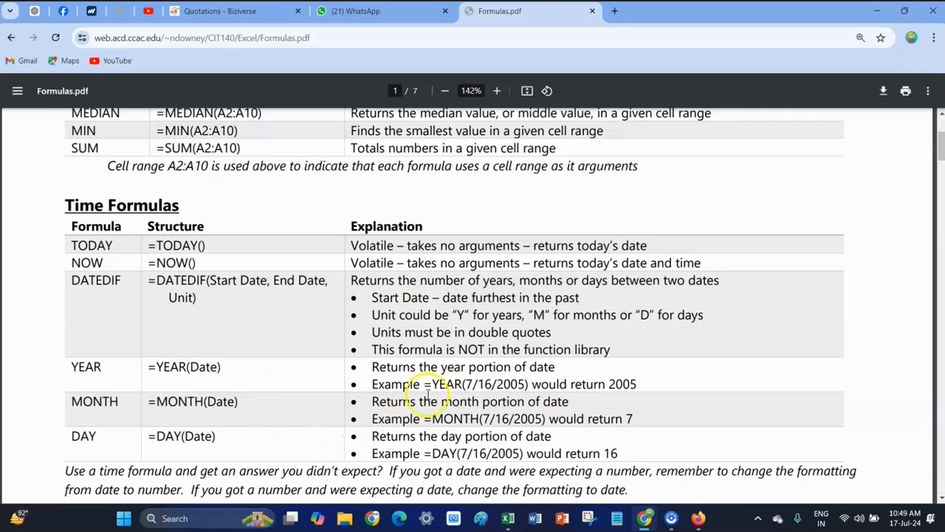
pyautogui.scroll(1, 496, 381)
pyautogui.scroll(3, 497, 381)
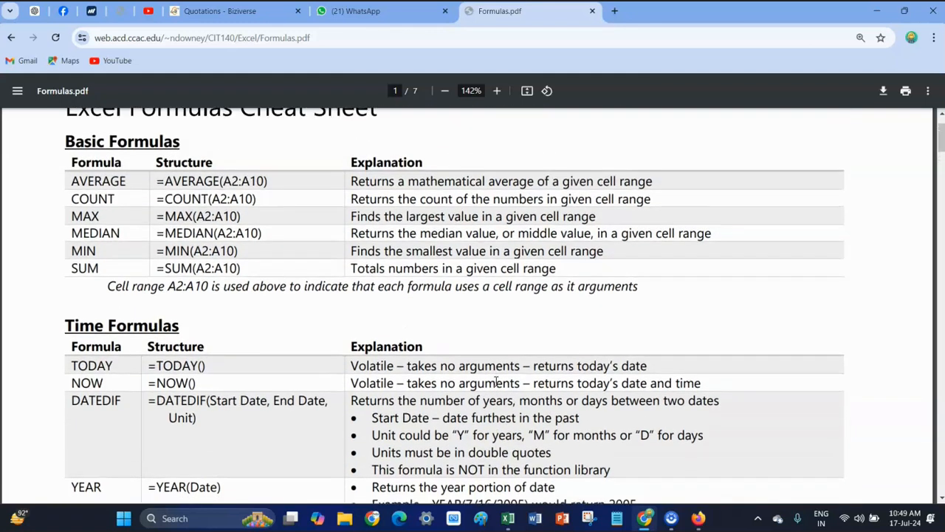
pyautogui.scroll(-2, 494, 381)
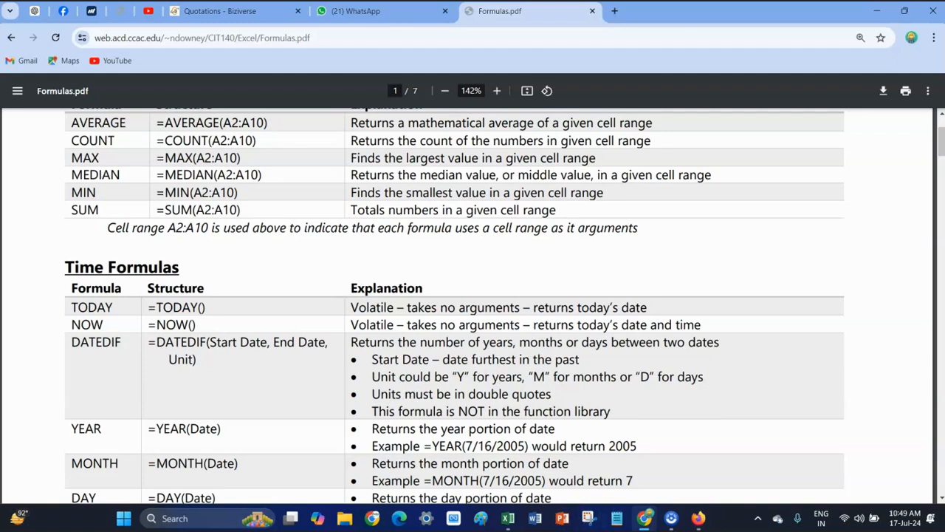
# - Switch to the open Excel marksheet workbook and add a new blank worksheet
pyautogui.moveTo(509, 517)
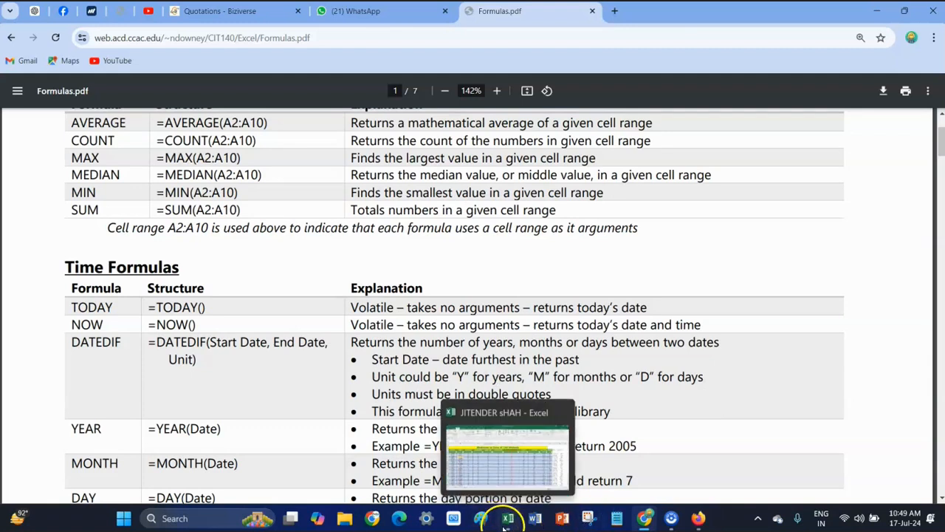
pyautogui.click(494, 480)
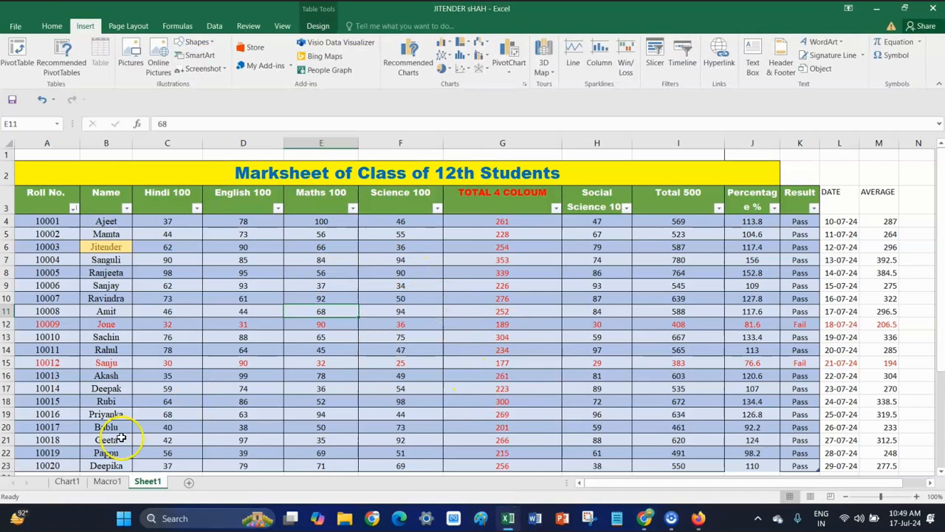
pyautogui.click(188, 483)
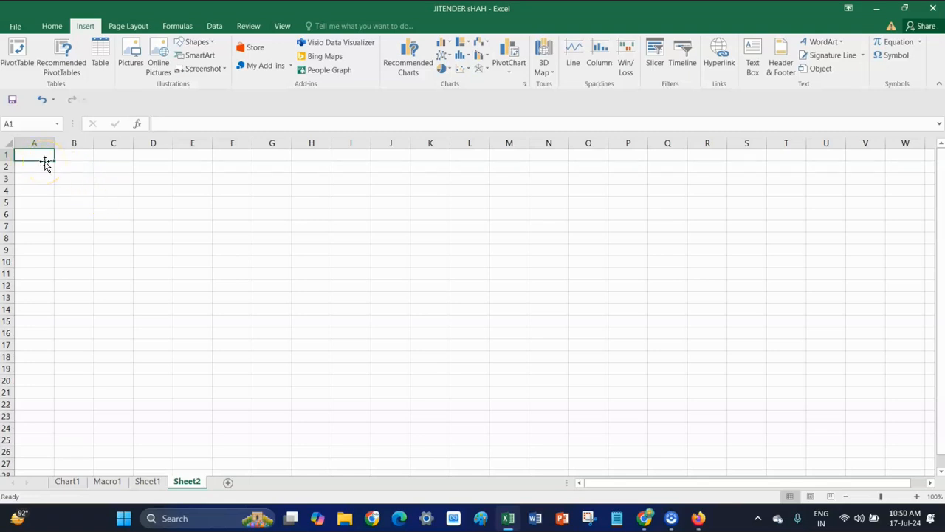
# - Enter 888, 999 and 99 in cells A1, B1 and C1
pyautogui.write('888')
pyautogui.press('Tab')
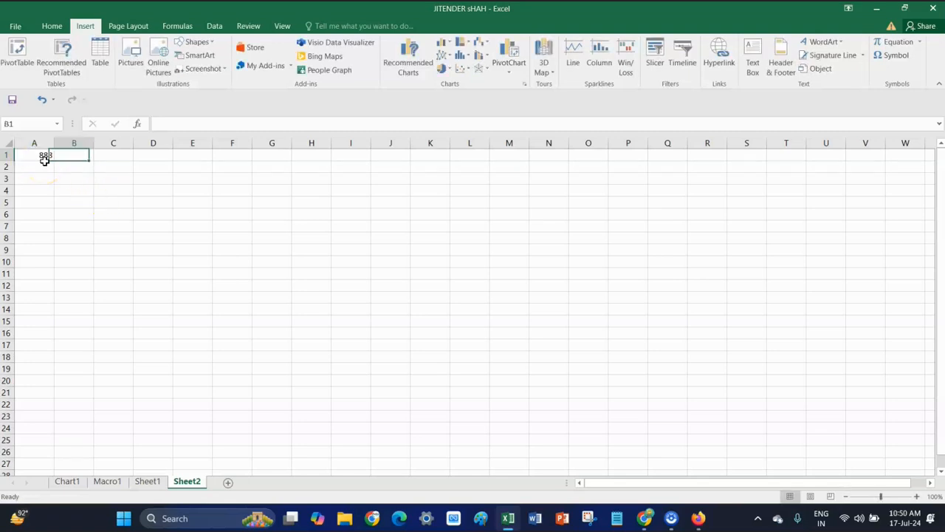
pyautogui.write('999')
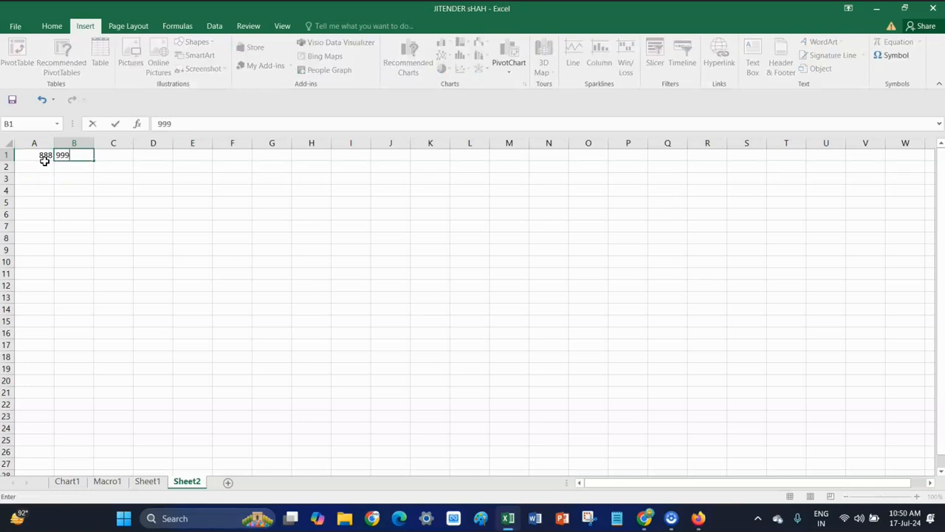
pyautogui.press('Return')
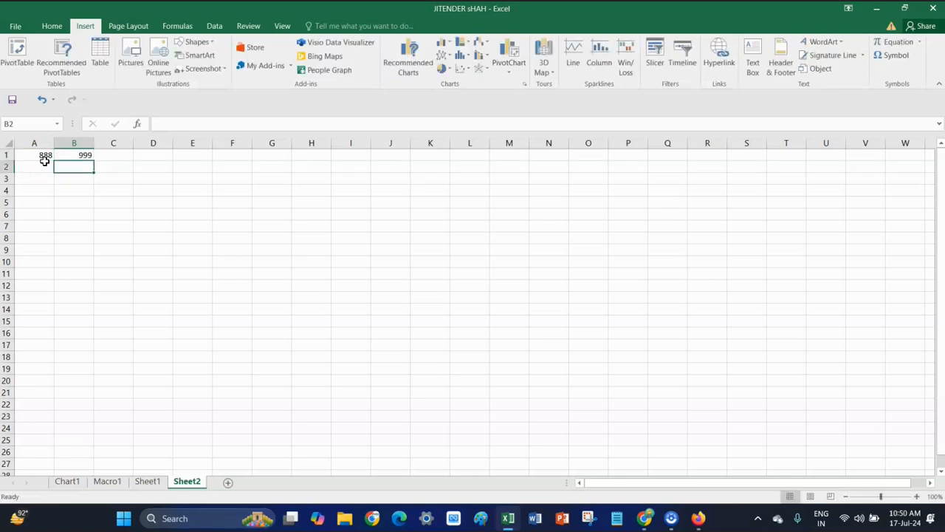
pyautogui.press('Right')
pyautogui.press('Up')
pyautogui.write('99')
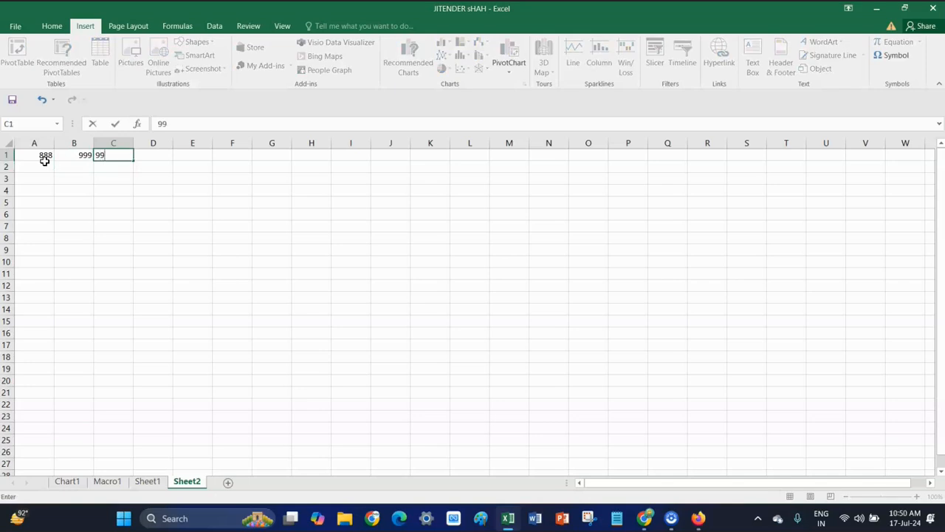
pyautogui.press('Return')
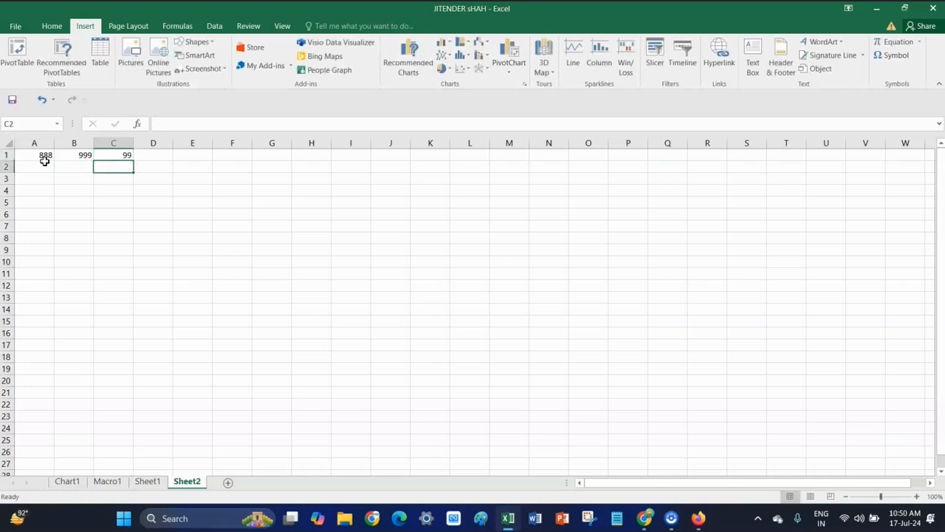
# - Fill the second row with 789 in A2, 990 in B2 and 89 in C2
pyautogui.write('00')
pyautogui.press('BackSpace')
pyautogui.press('BackSpace')
pyautogui.write('89')
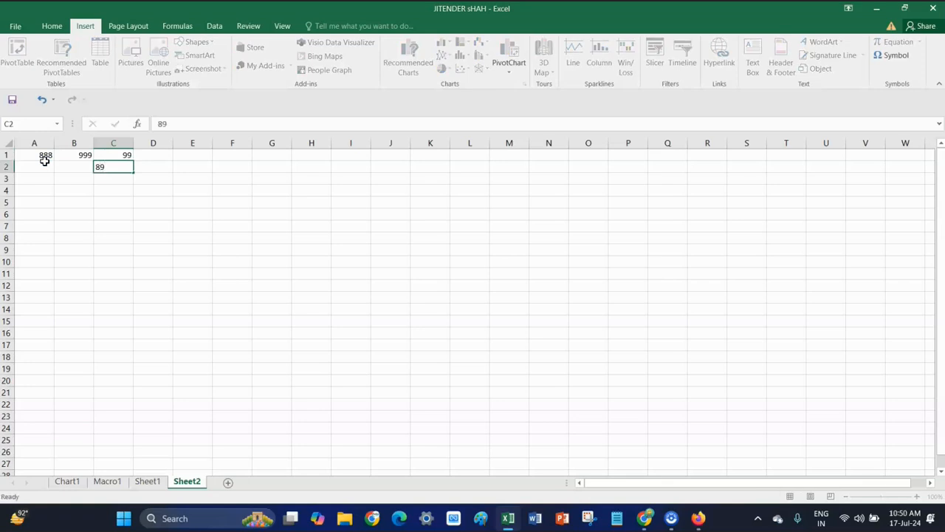
pyautogui.click(45, 162)
pyautogui.write('789')
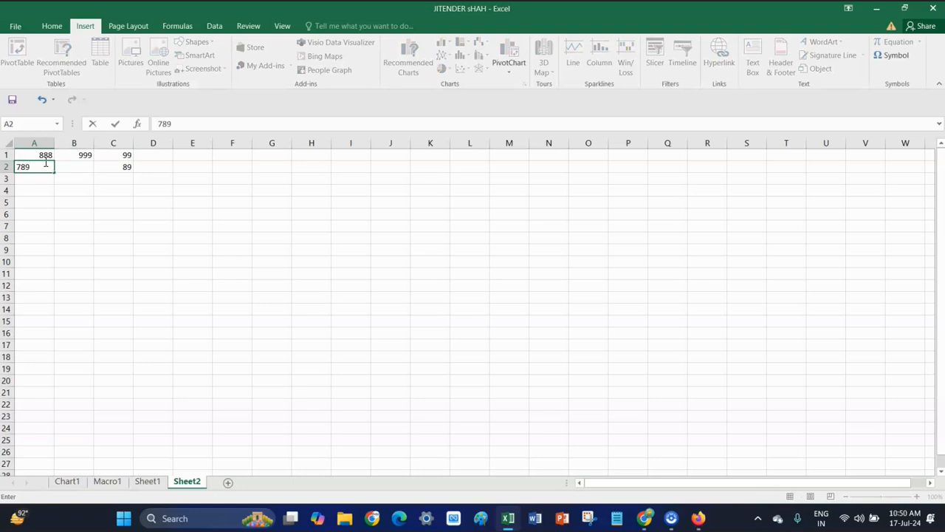
pyautogui.click(45, 166)
pyautogui.press('Right')
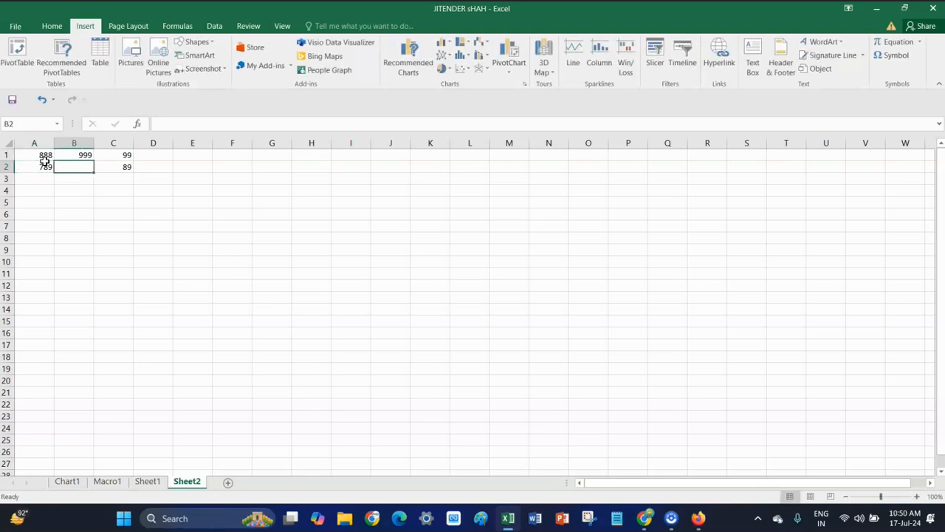
pyautogui.write('990')
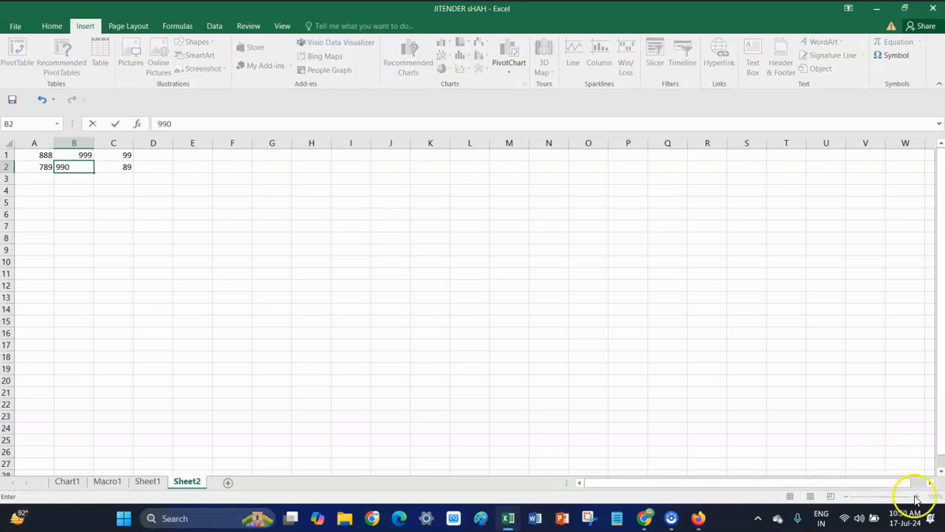
pyautogui.click(580, 222)
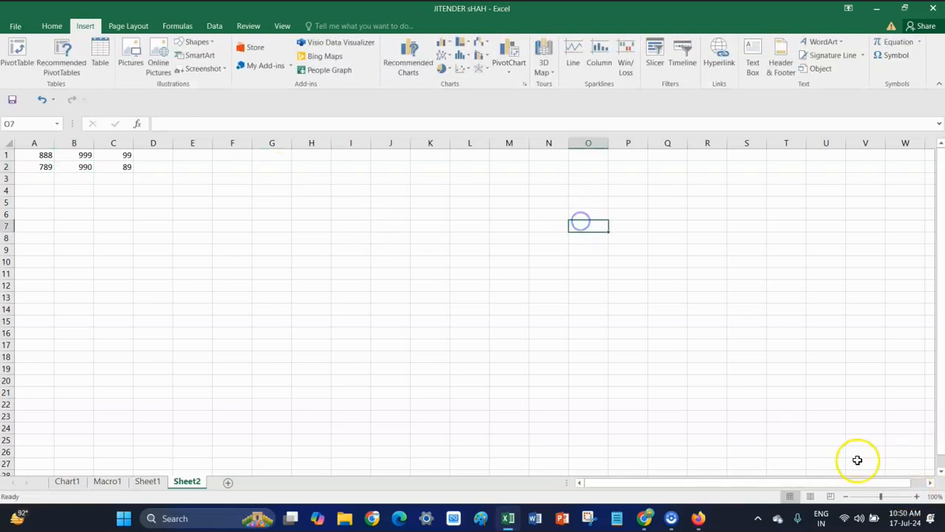
# - Use AutoSum on the range A1:D3 to total both number rows in column D and every column in row 3
pyautogui.click(916, 498)
pyautogui.click(917, 499)
pyautogui.click(917, 499)
pyautogui.click(916, 499)
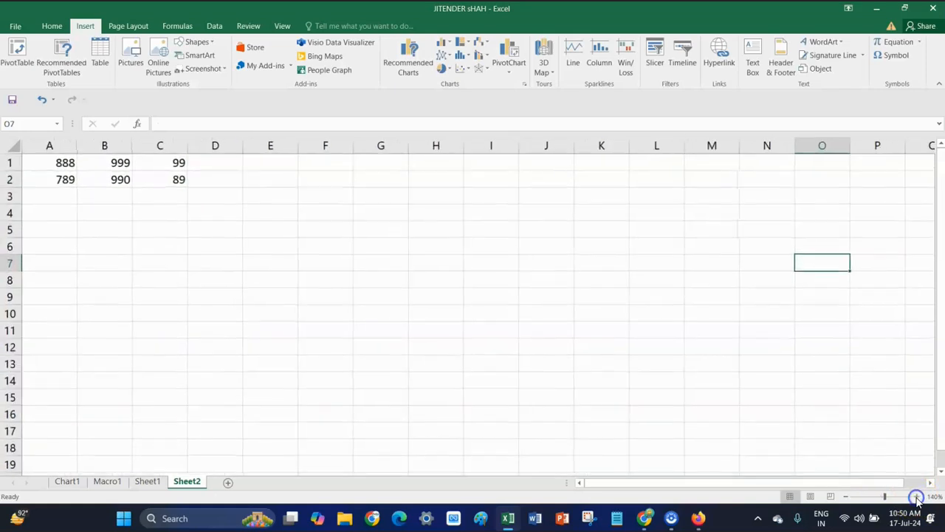
pyautogui.click(917, 498)
pyautogui.click(917, 499)
pyautogui.click(917, 499)
pyautogui.moveTo(768, 483); pyautogui.dragTo(609, 481)
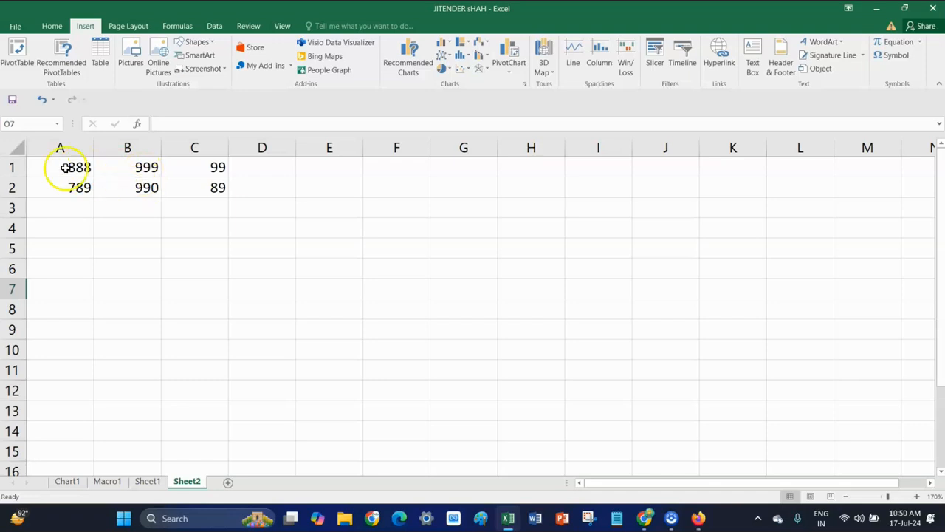
pyautogui.moveTo(69, 165); pyautogui.dragTo(247, 188)
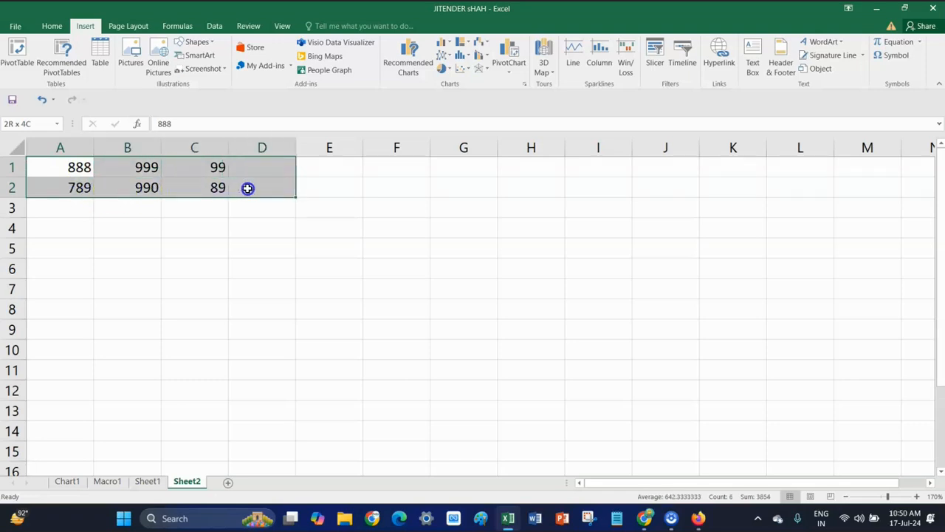
pyautogui.moveTo(247, 188); pyautogui.dragTo(249, 203)
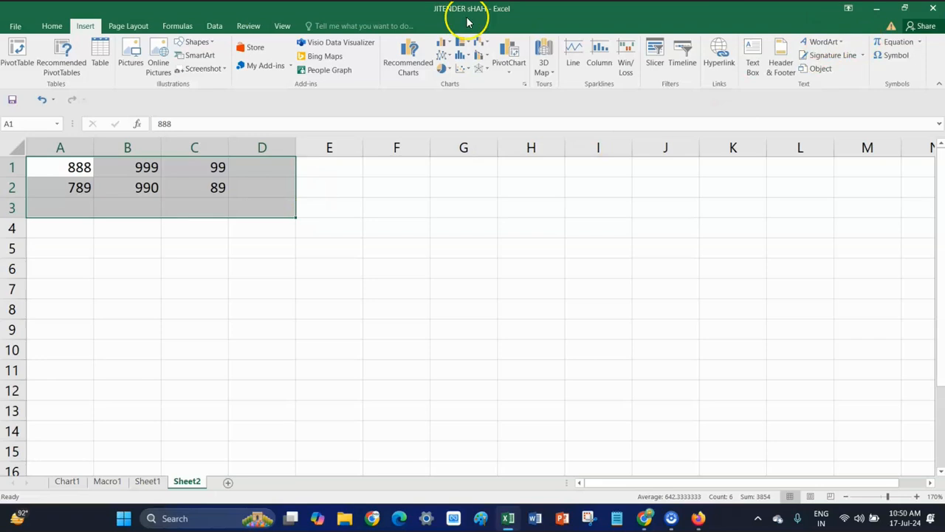
pyautogui.click(52, 26)
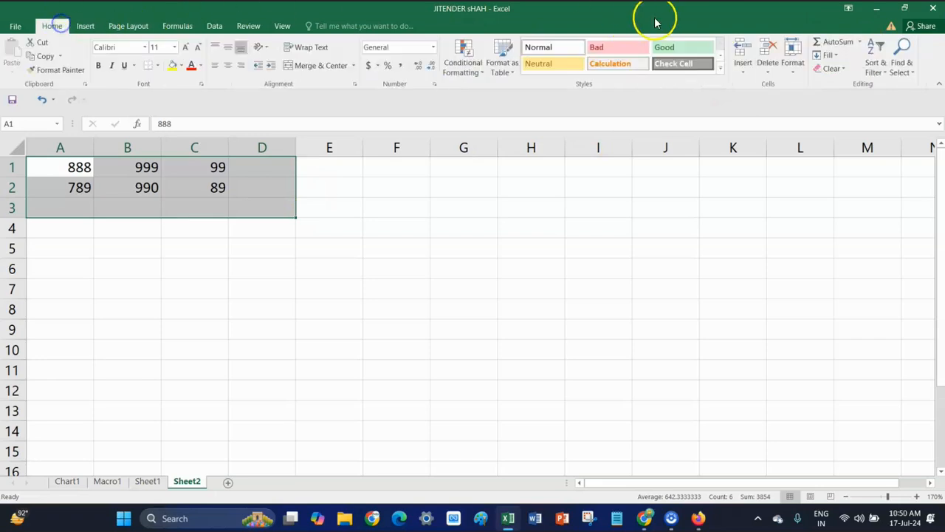
pyautogui.click(831, 42)
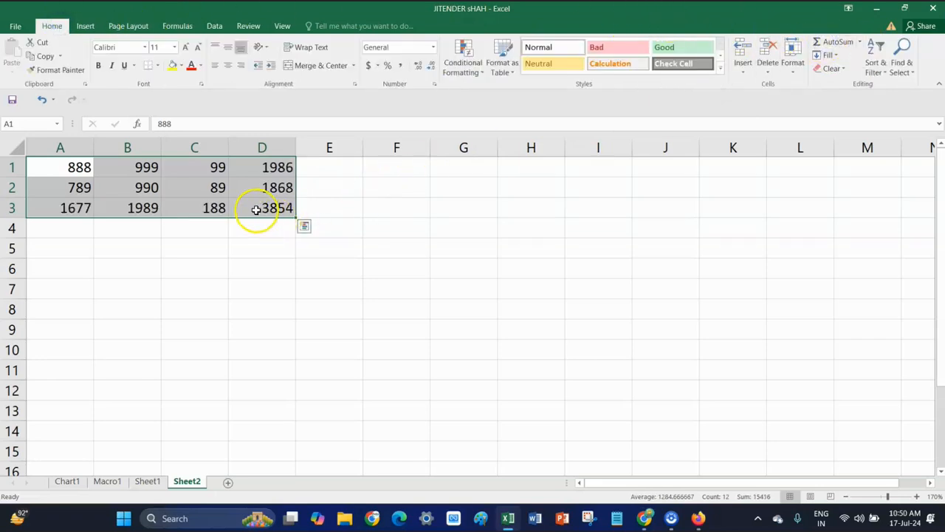
# - Make the totals in row 3 (A3:D3) and column D (D1:D3) bold
pyautogui.click(194, 207)
pyautogui.moveTo(64, 209); pyautogui.dragTo(274, 214)
pyautogui.click(99, 66)
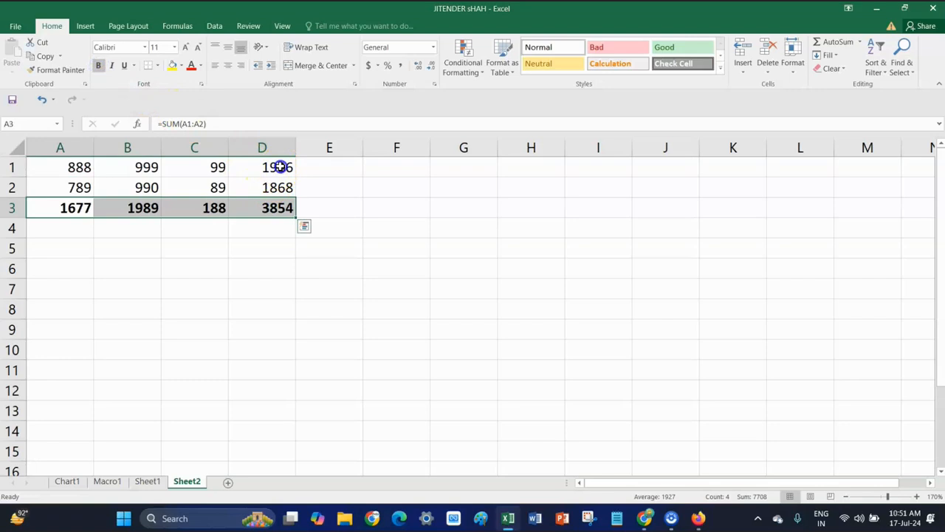
pyautogui.moveTo(279, 168); pyautogui.dragTo(281, 205)
pyautogui.click(98, 66)
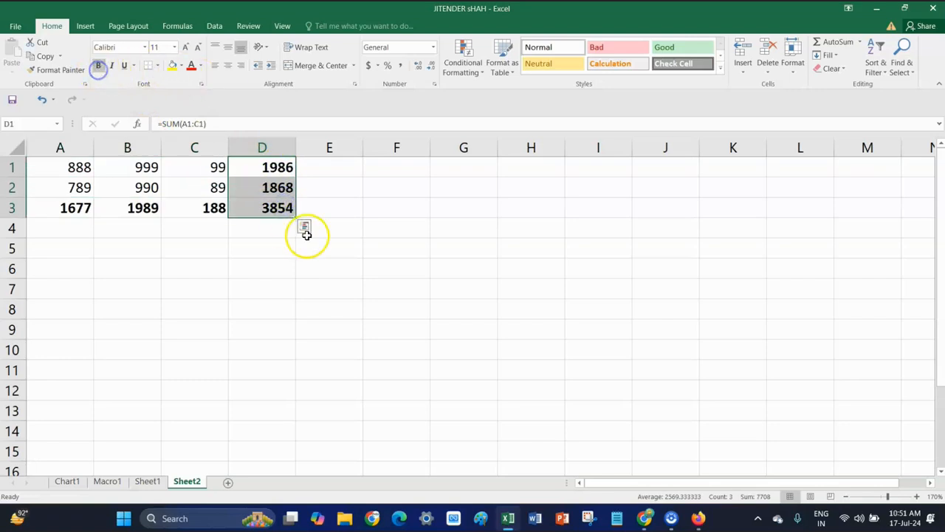
pyautogui.click(389, 221)
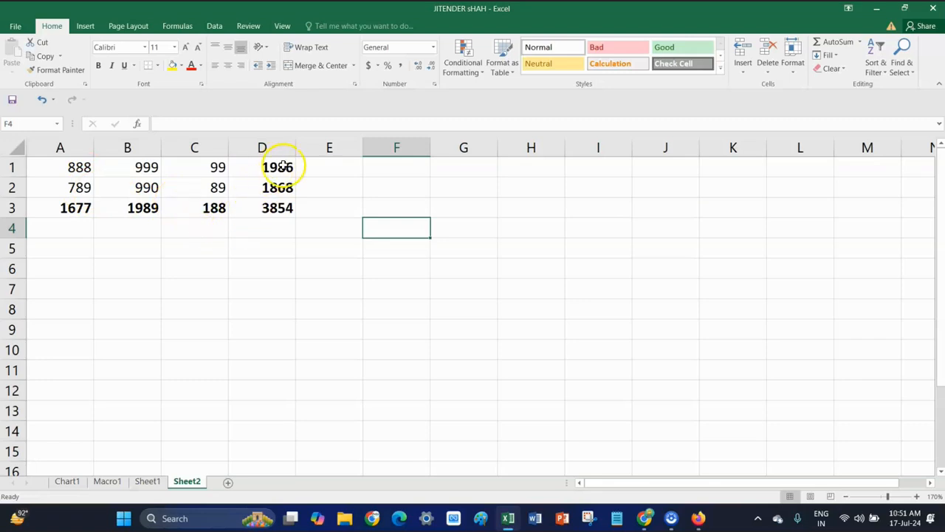
# - Enter the formula =SUM(A1:C1,G1) in cell E1 and review it
pyautogui.moveTo(63, 168); pyautogui.dragTo(188, 171)
pyautogui.click(342, 169)
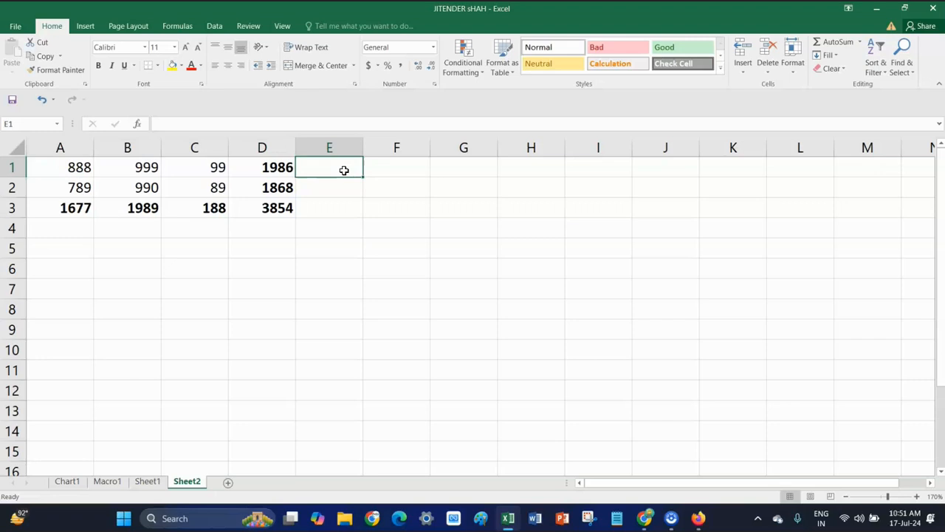
pyautogui.write('+')
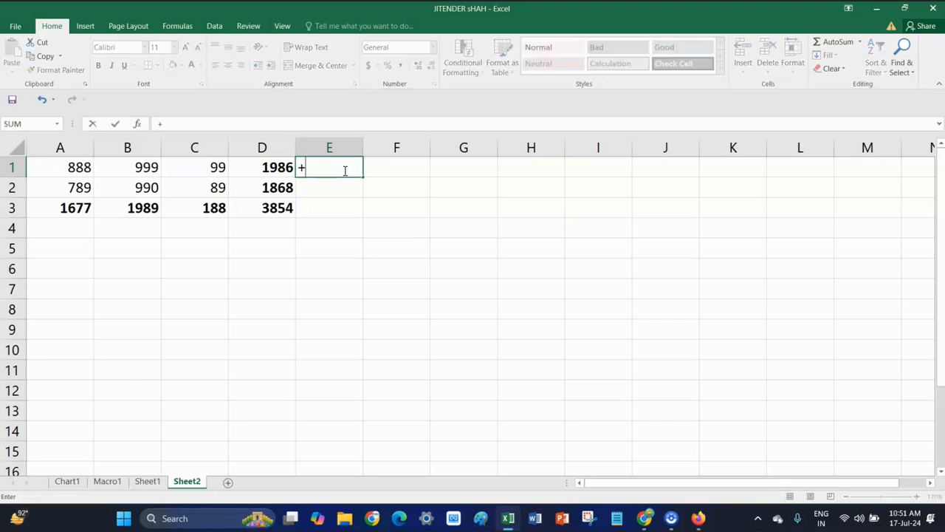
pyautogui.press('Escape')
pyautogui.write('=sum')
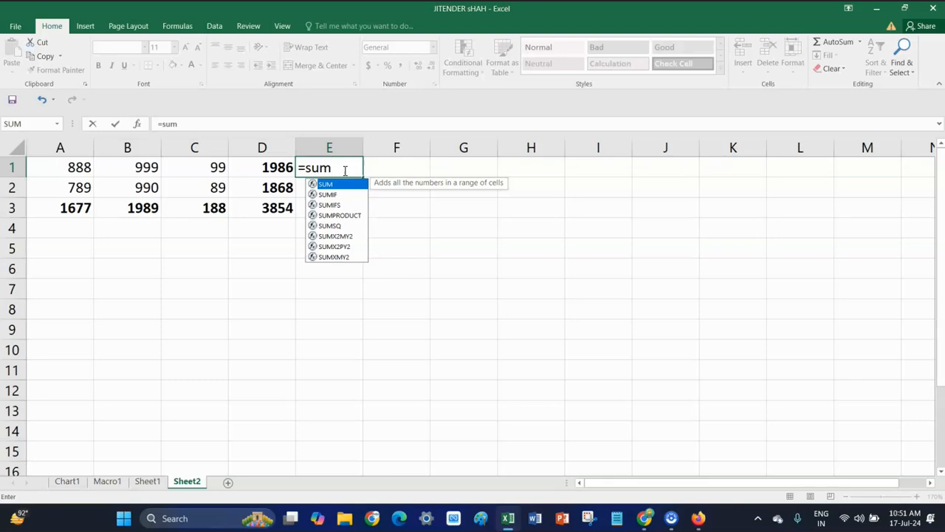
pyautogui.write('(')
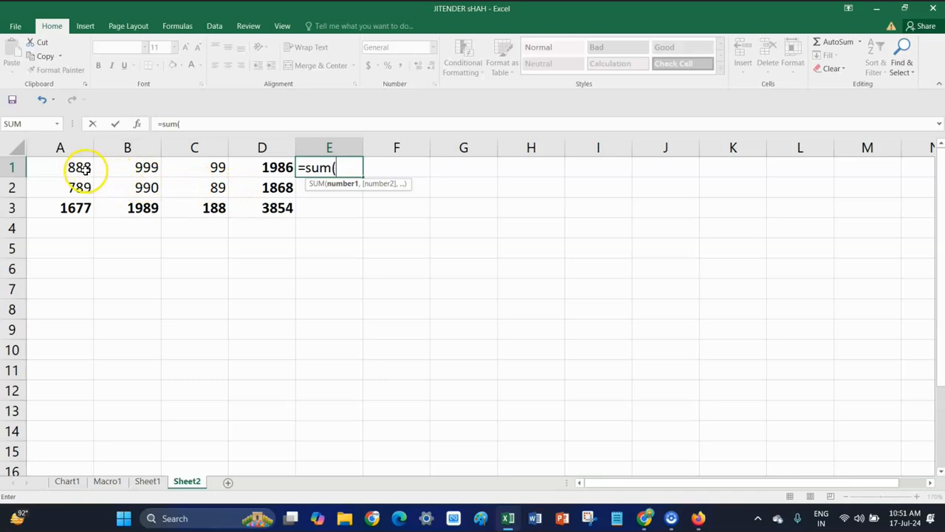
pyautogui.moveTo(79, 173); pyautogui.dragTo(187, 172)
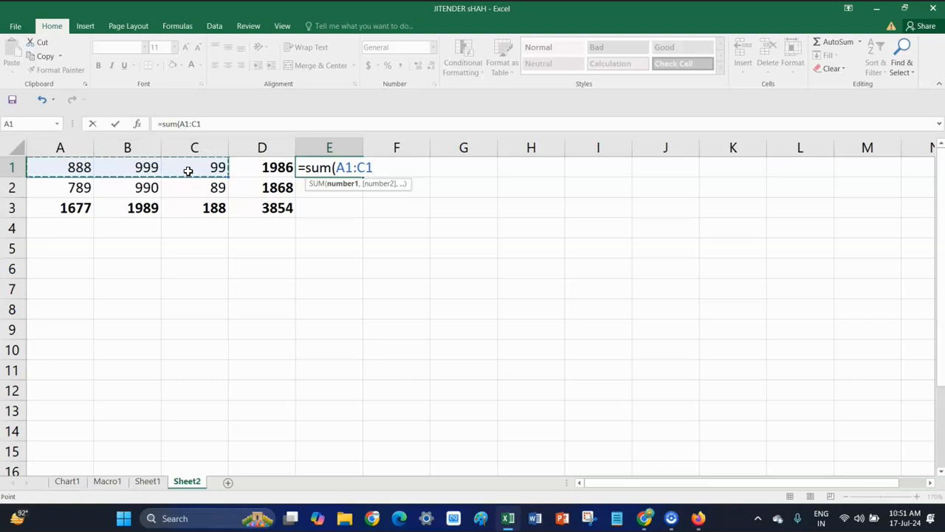
pyautogui.write(',')
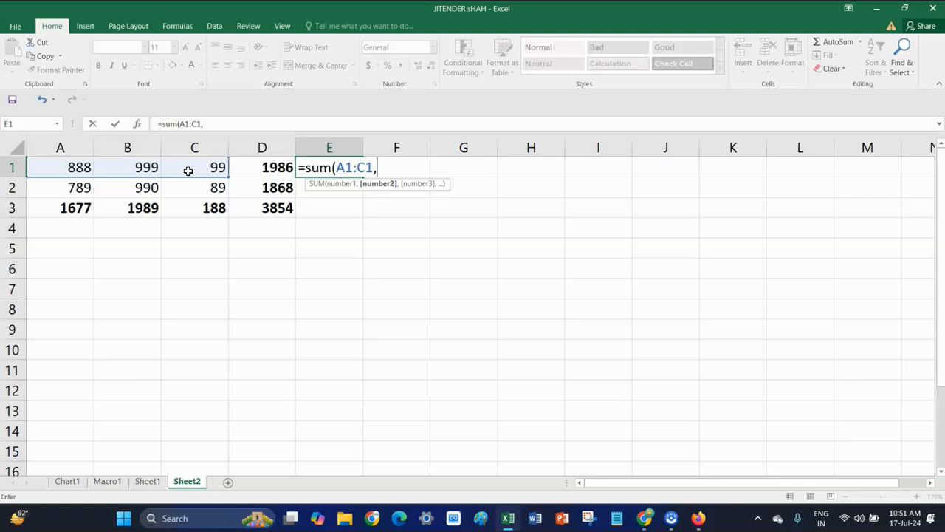
pyautogui.click(421, 167)
pyautogui.click(462, 167)
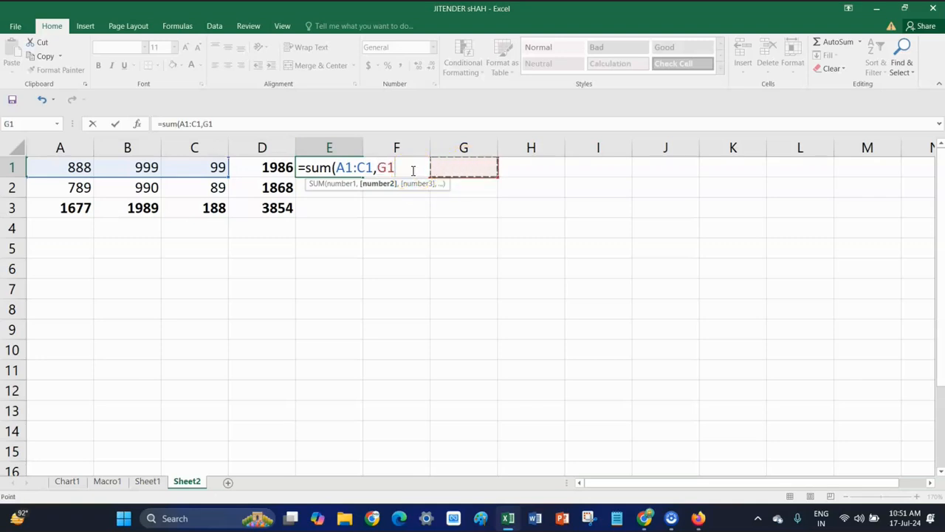
pyautogui.write(')')
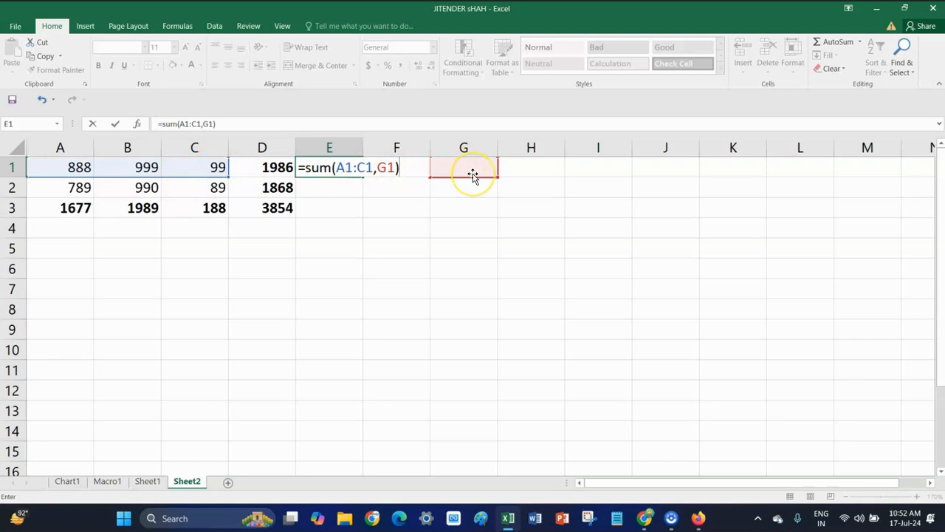
pyautogui.press('Return')
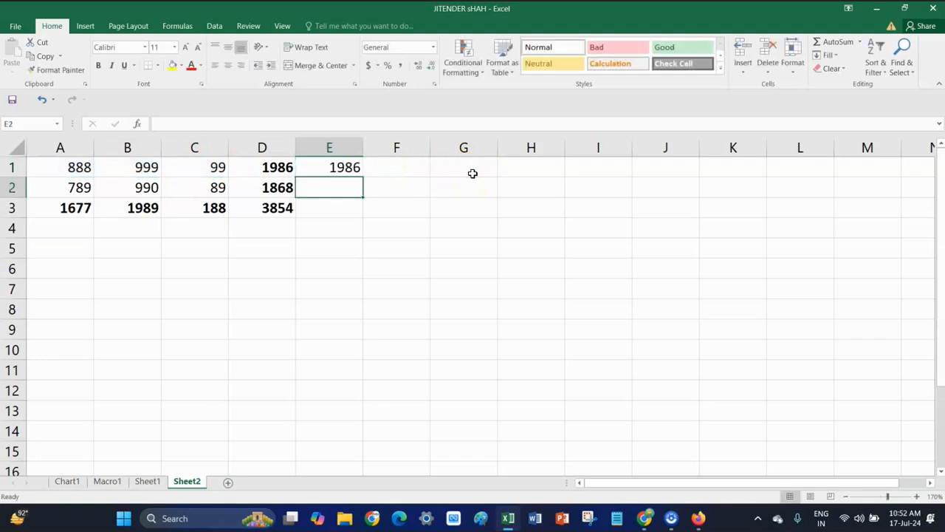
pyautogui.click(350, 165)
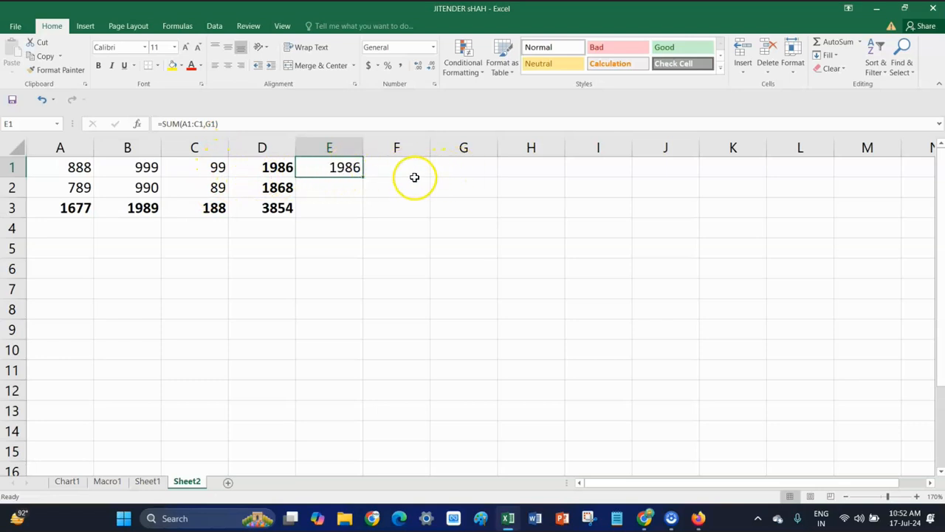
pyautogui.click(342, 171)
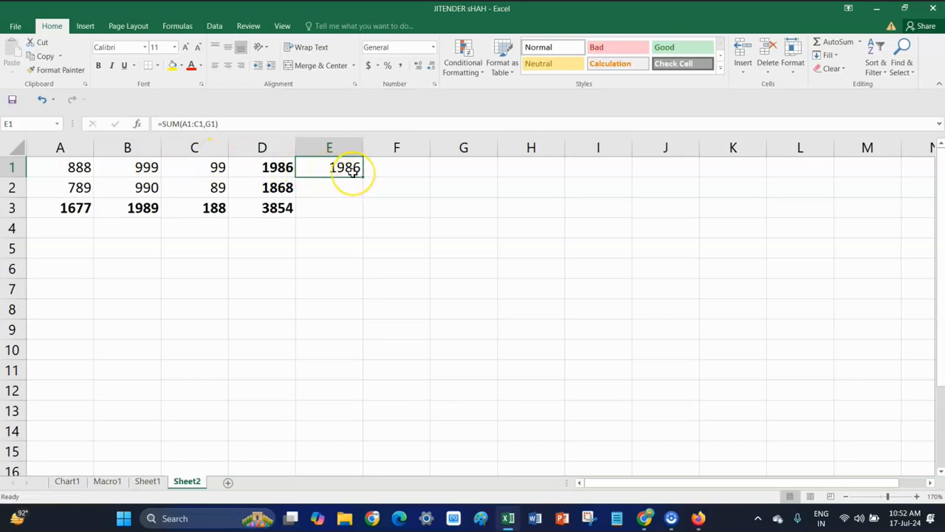
# - Undo the E1 formula, the bold formatting and the AutoSum totals, keeping only the numbers in A1:C2
pyautogui.hotkey('ctrl', 'z')
pyautogui.hotkey('ctrl', 'z')
pyautogui.hotkey('ctrl', 'z')
pyautogui.hotkey('ctrl', 'z')
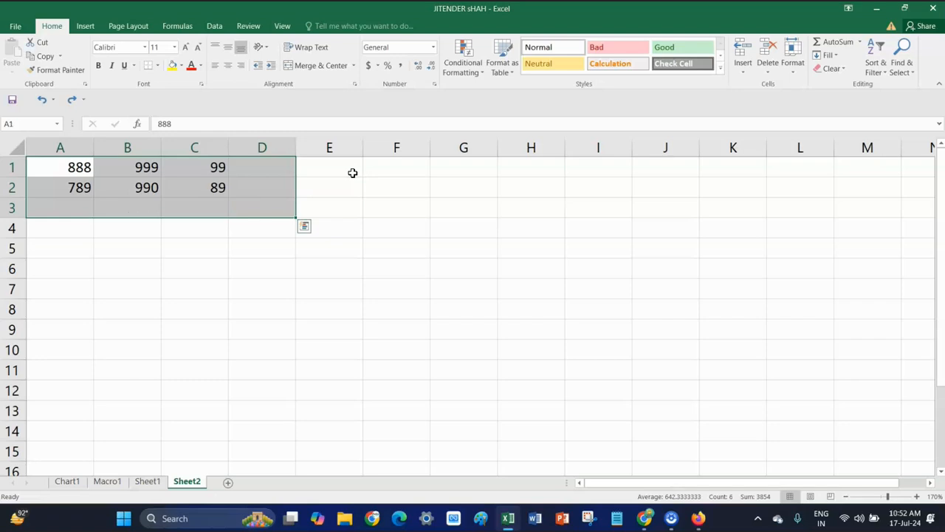
pyautogui.click(316, 183)
# - Enter the formula =SUM(A1,B1:C1) in cell D1 and fill it down to D2
pyautogui.click(85, 171)
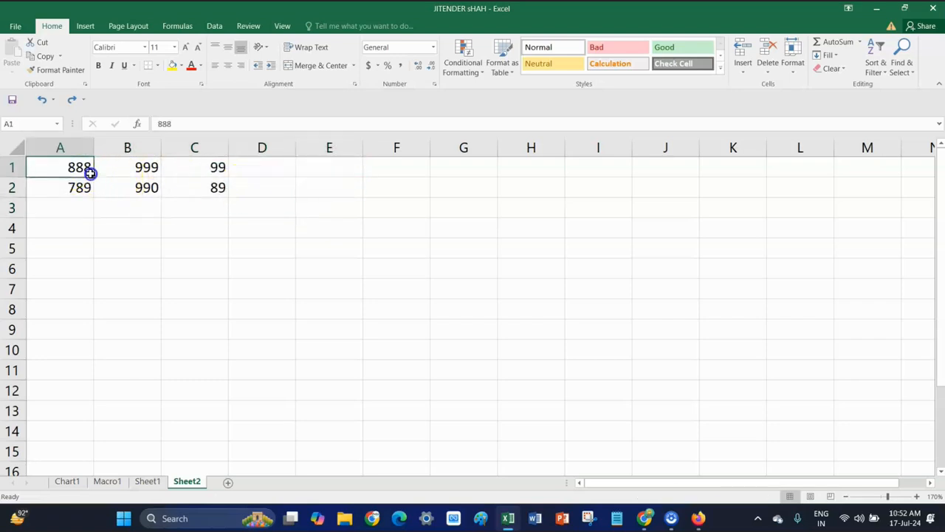
pyautogui.moveTo(90, 172); pyautogui.dragTo(179, 182)
pyautogui.click(253, 167)
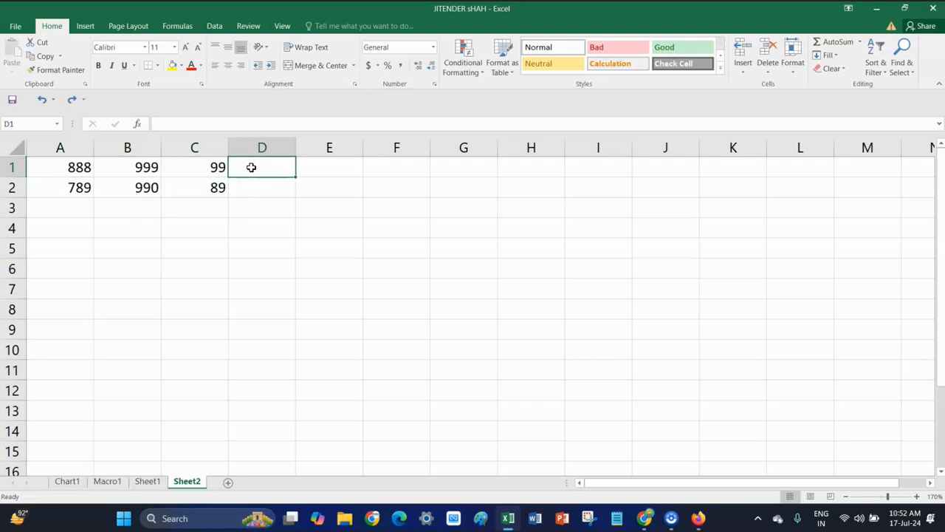
pyautogui.write('=')
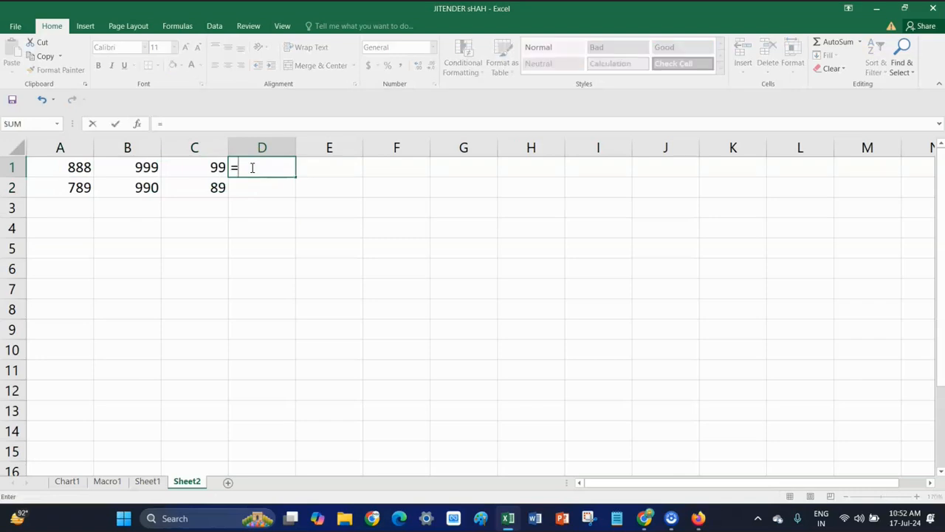
pyautogui.write('sum')
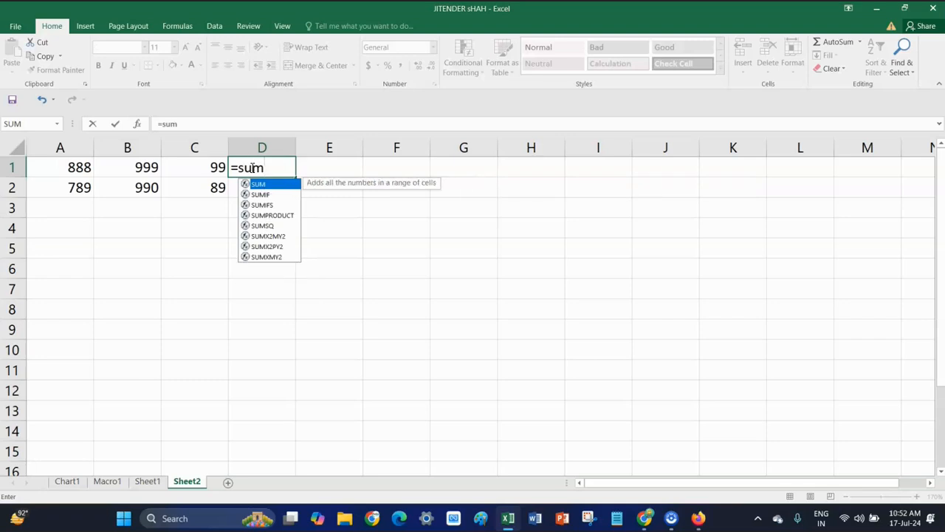
pyautogui.write('(')
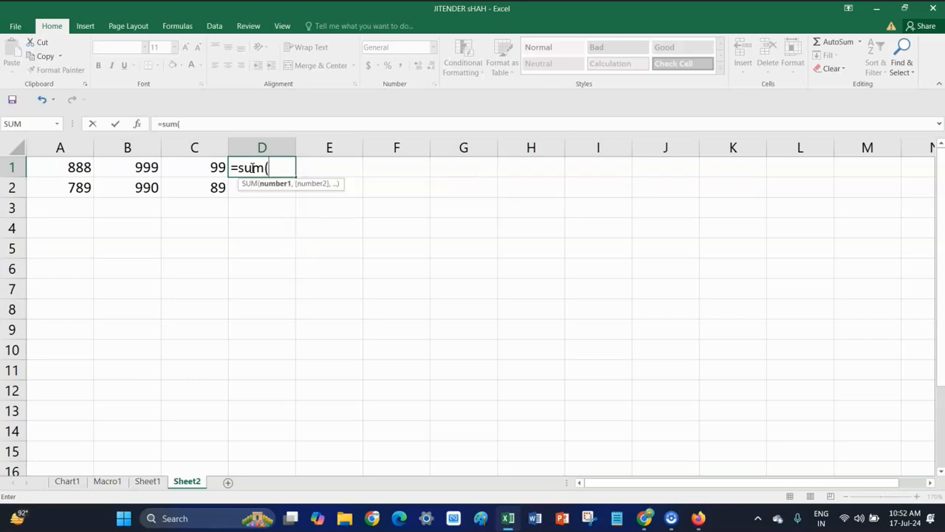
pyautogui.click(76, 167)
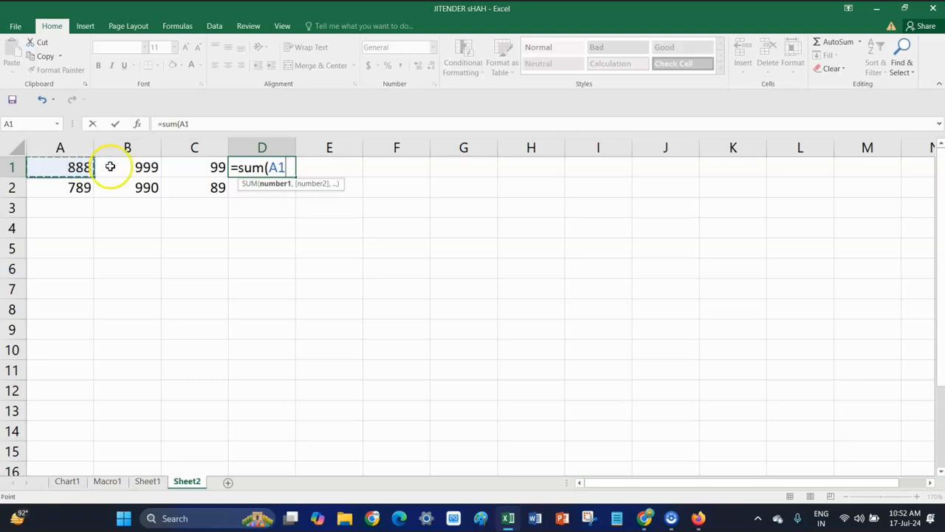
pyautogui.write(',')
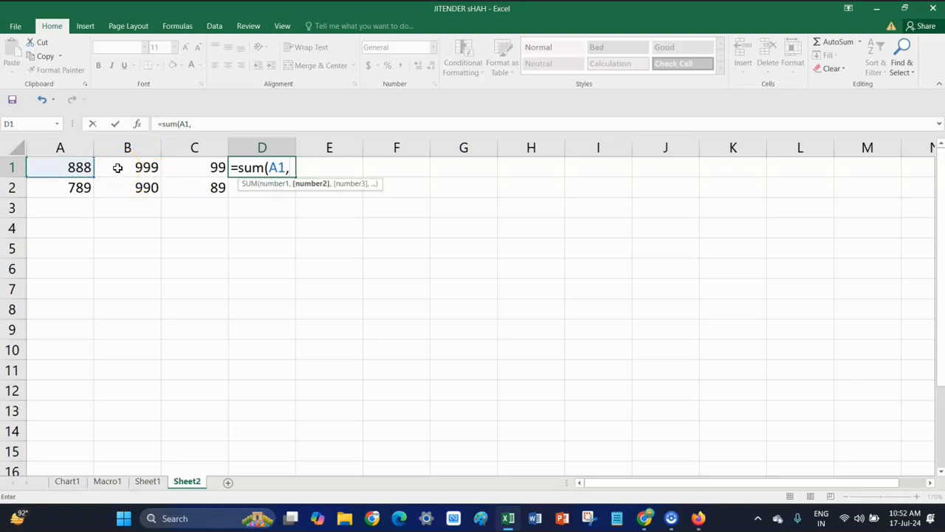
pyautogui.moveTo(126, 166); pyautogui.dragTo(185, 167)
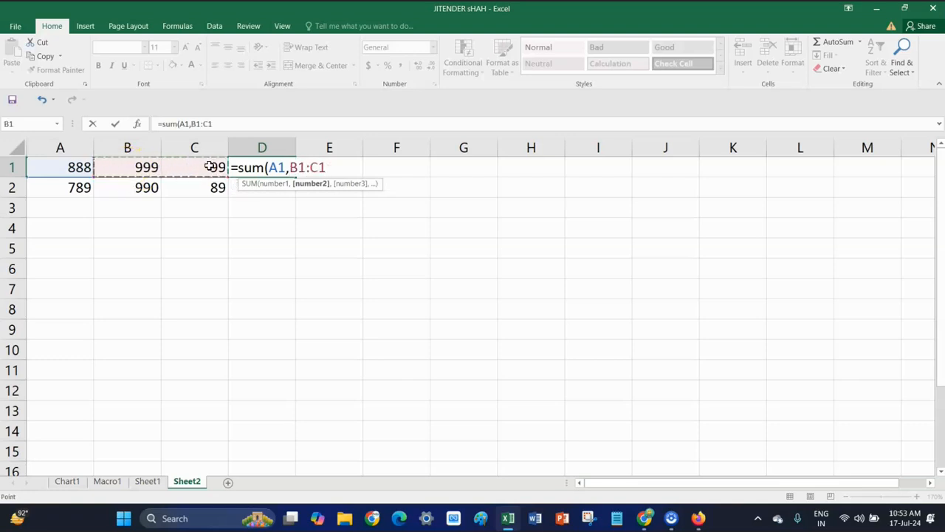
pyautogui.write(')')
pyautogui.press('Return')
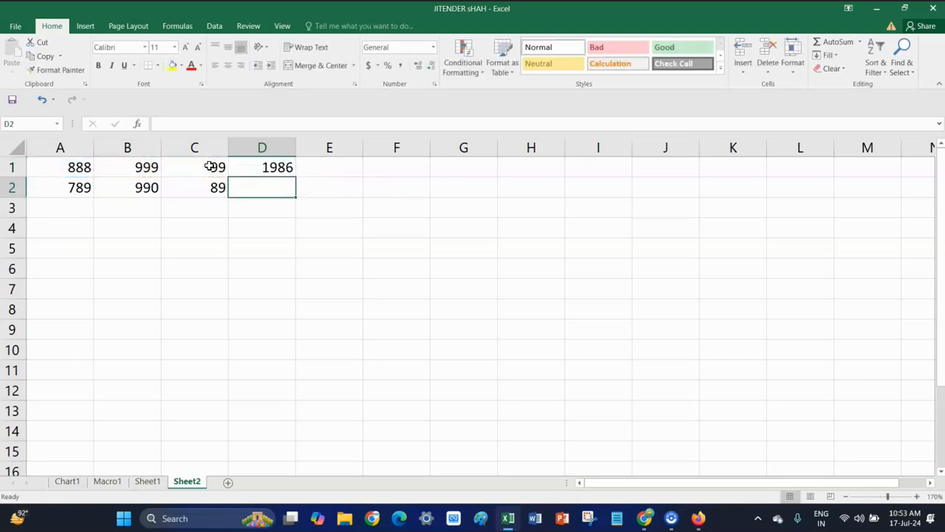
pyautogui.click(264, 168)
pyautogui.moveTo(294, 176); pyautogui.dragTo(293, 191)
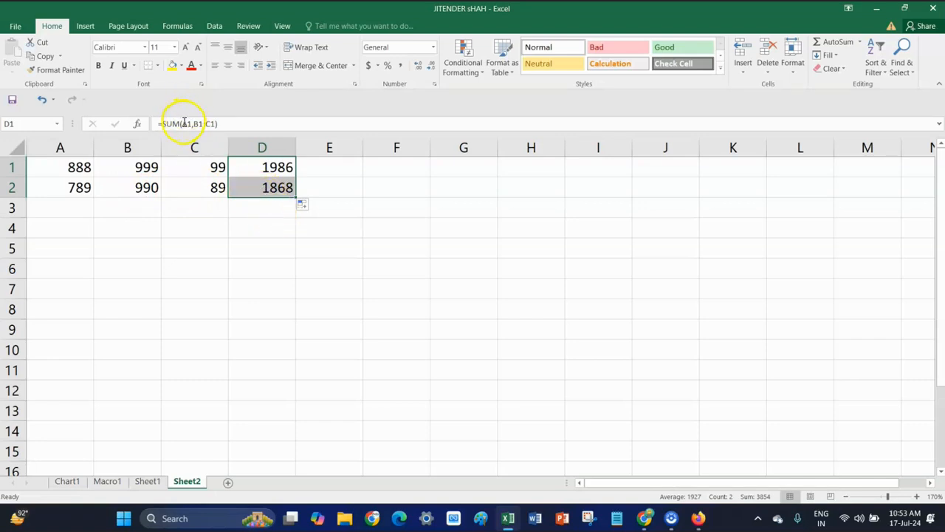
# - Calculate the average of D1:D2 in cell D3 with the AutoSum Average function and review its formula
pyautogui.click(917, 496)
pyautogui.click(917, 496)
pyautogui.click(917, 496)
pyautogui.click(916, 496)
pyautogui.click(917, 497)
pyautogui.click(917, 496)
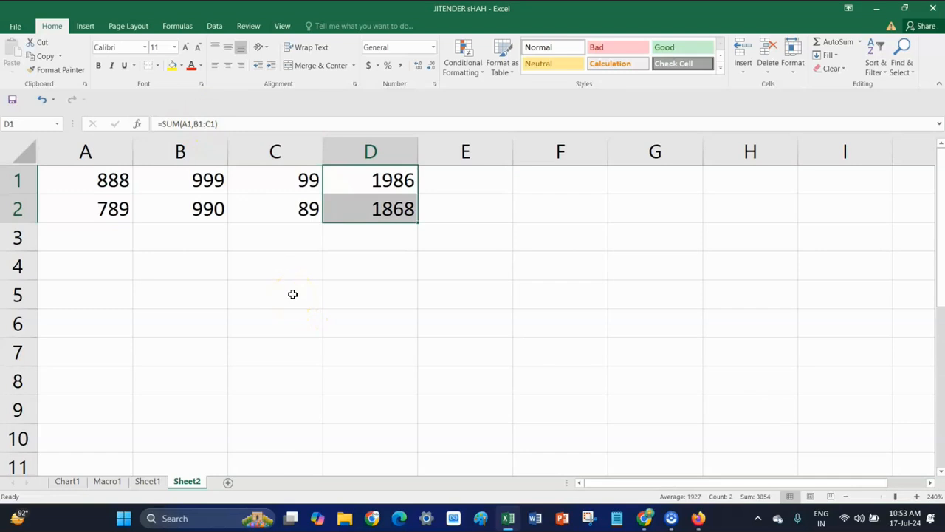
pyautogui.click(382, 245)
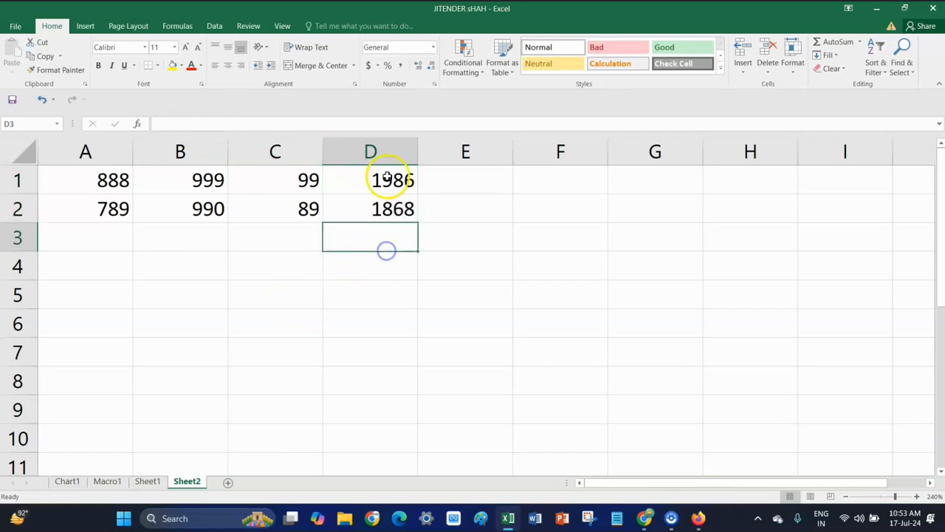
pyautogui.moveTo(395, 182); pyautogui.dragTo(407, 232)
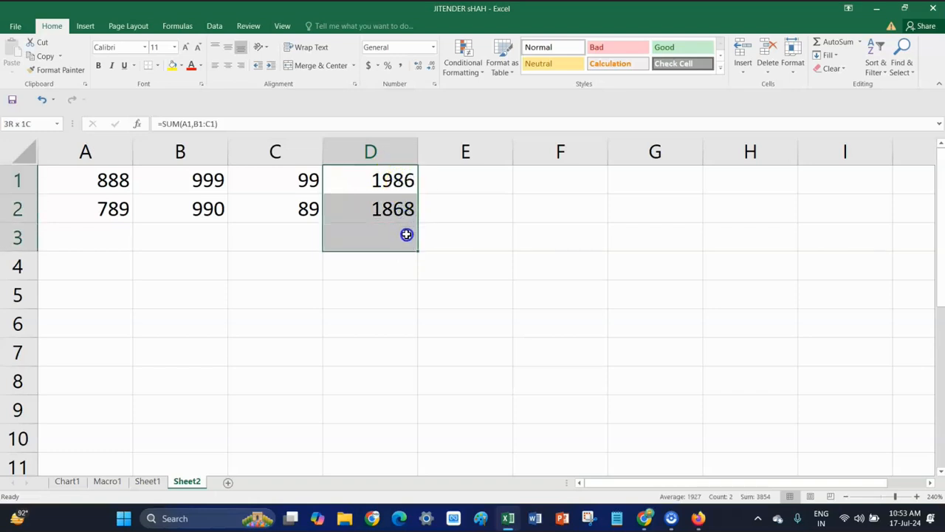
pyautogui.click(860, 44)
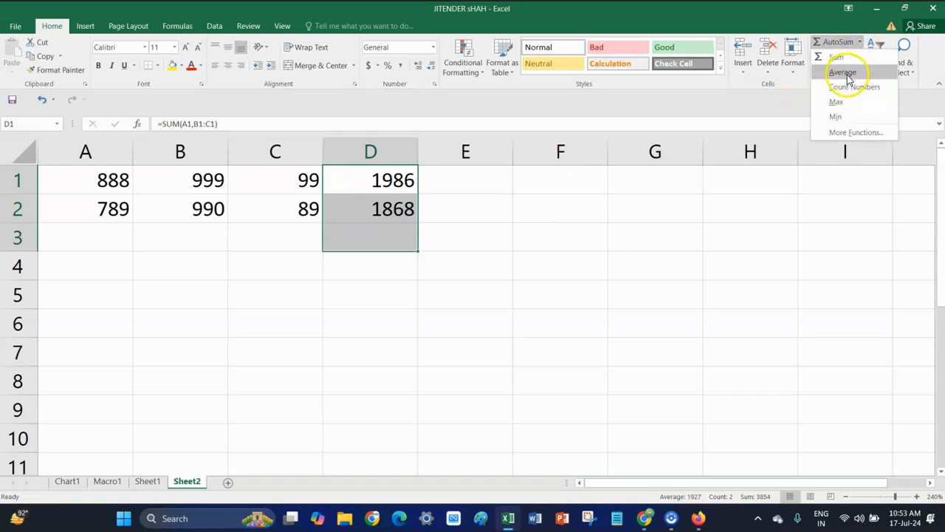
pyautogui.click(847, 71)
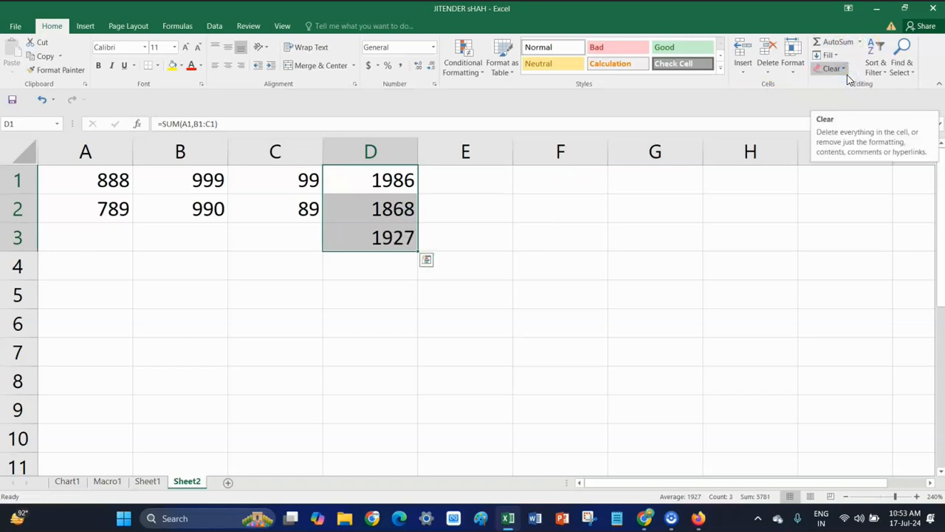
pyautogui.click(381, 238)
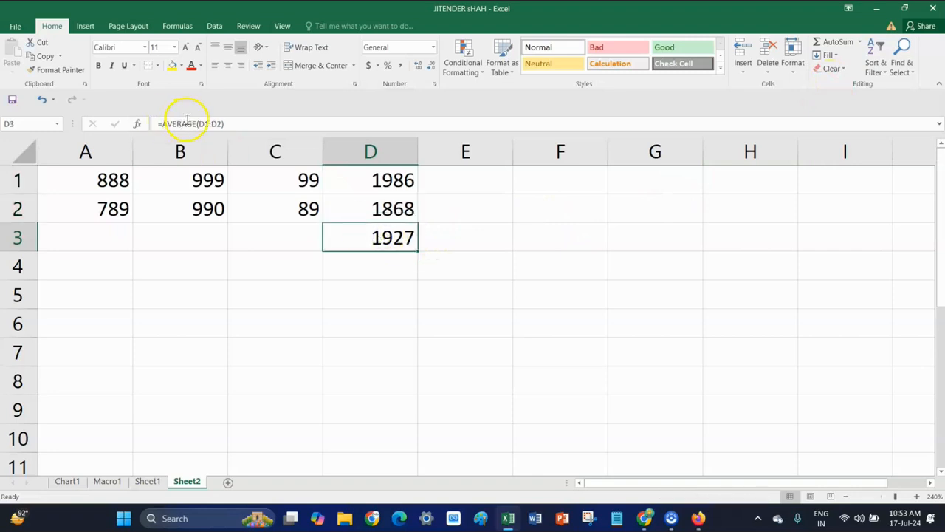
pyautogui.click(402, 242)
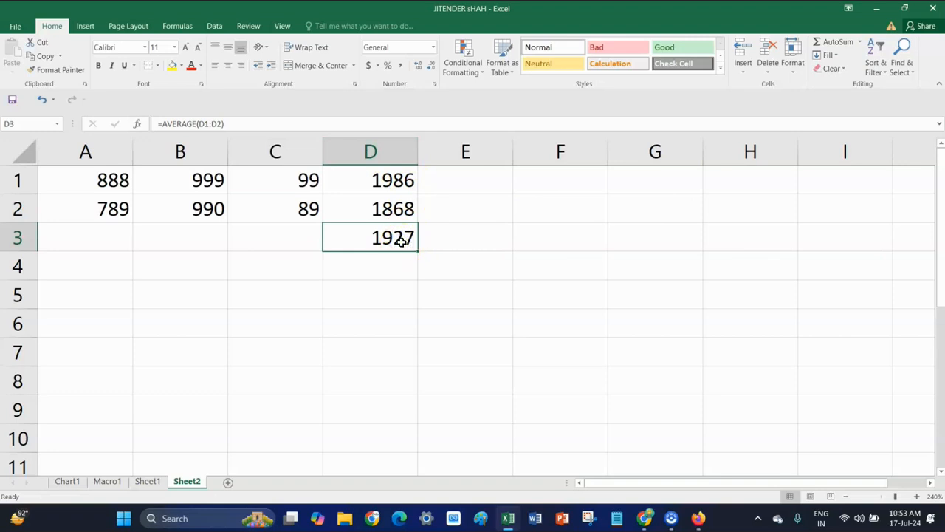
# - Clear the average from cell D3 and try to start a new formula there by hand
pyautogui.press('Delete')
pyautogui.write('=')
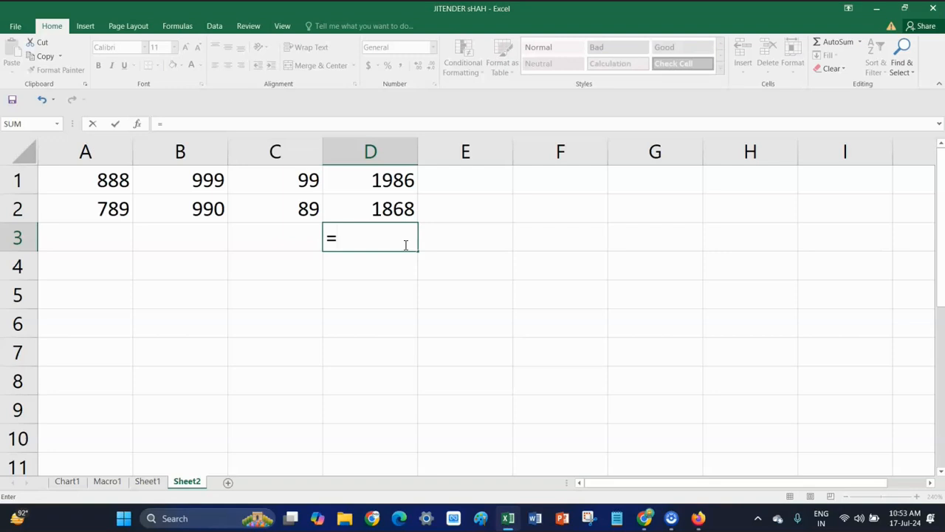
pyautogui.click(517, 233)
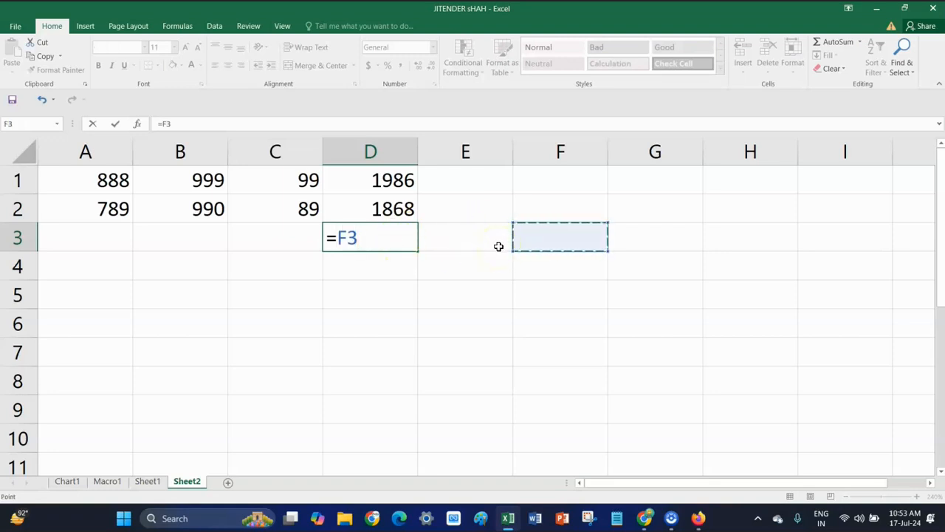
pyautogui.press('BackSpace')
pyautogui.press('BackSpace')
pyautogui.press('BackSpace')
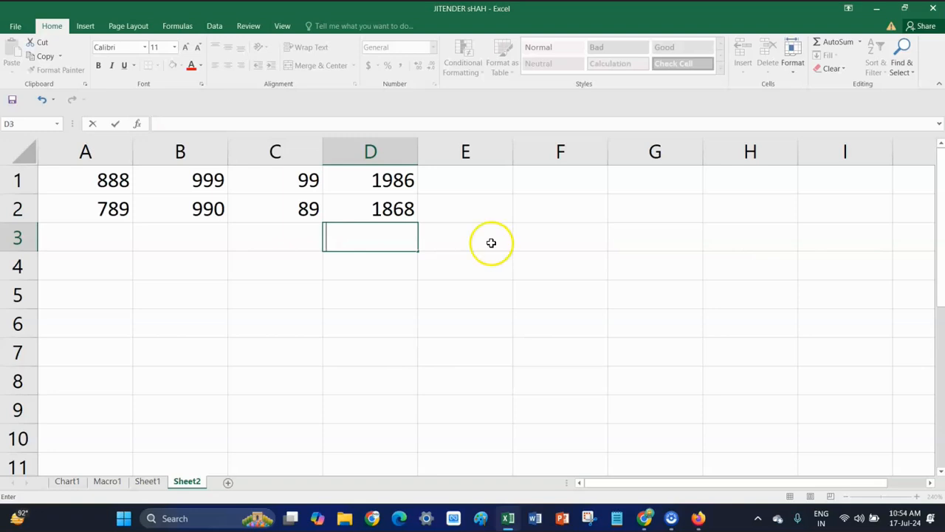
pyautogui.click(389, 242)
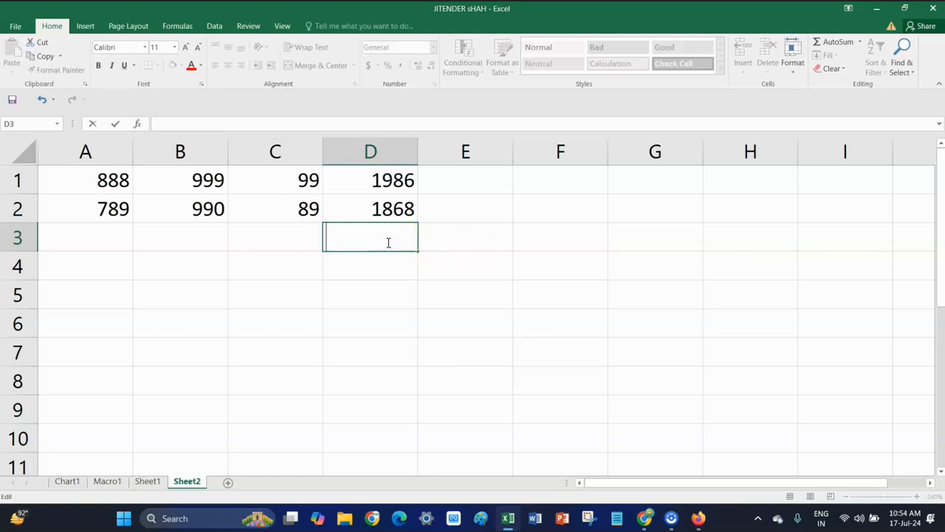
# - Use AutoSum on the range D1:D3 to total the two row sums in cell D3
pyautogui.moveTo(370, 182); pyautogui.dragTo(382, 235)
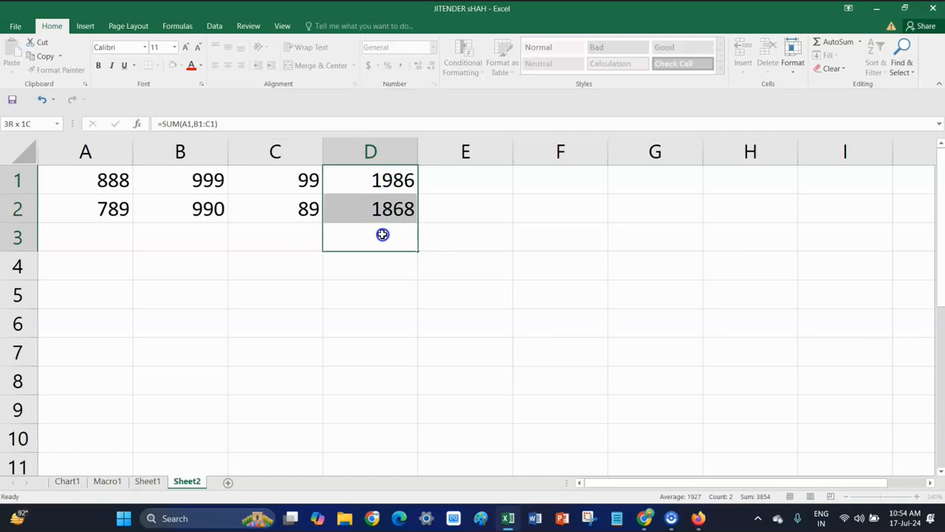
pyautogui.click(833, 41)
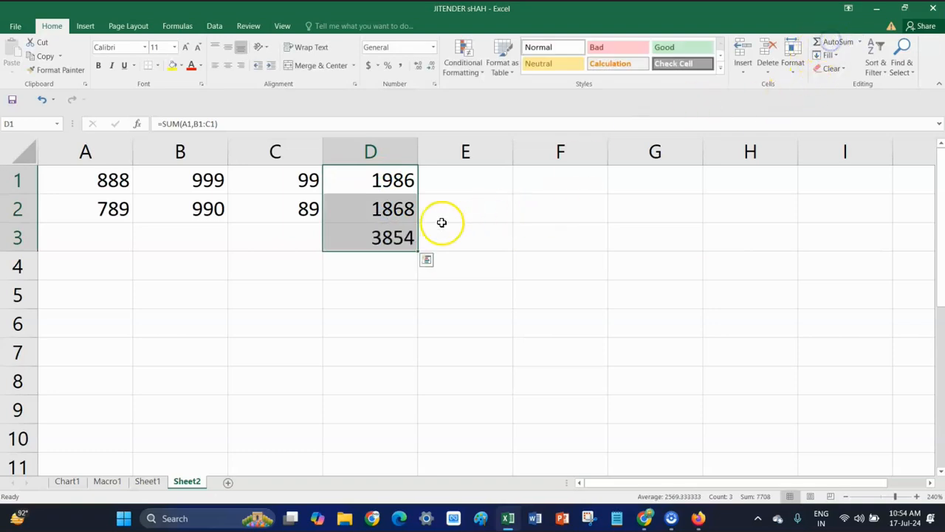
# - Enter the formula =D3/2 in cell D4 to average the two row sums and review the resulting formula
pyautogui.click(378, 238)
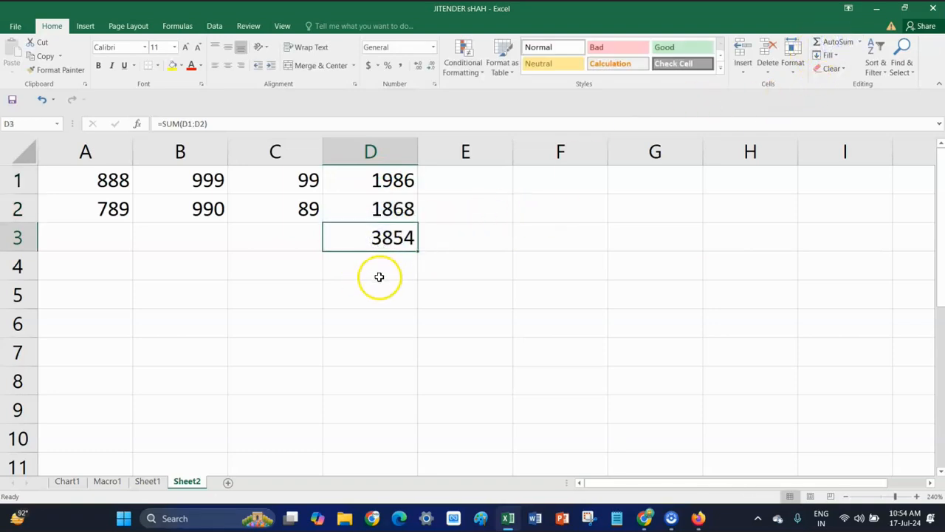
pyautogui.click(379, 276)
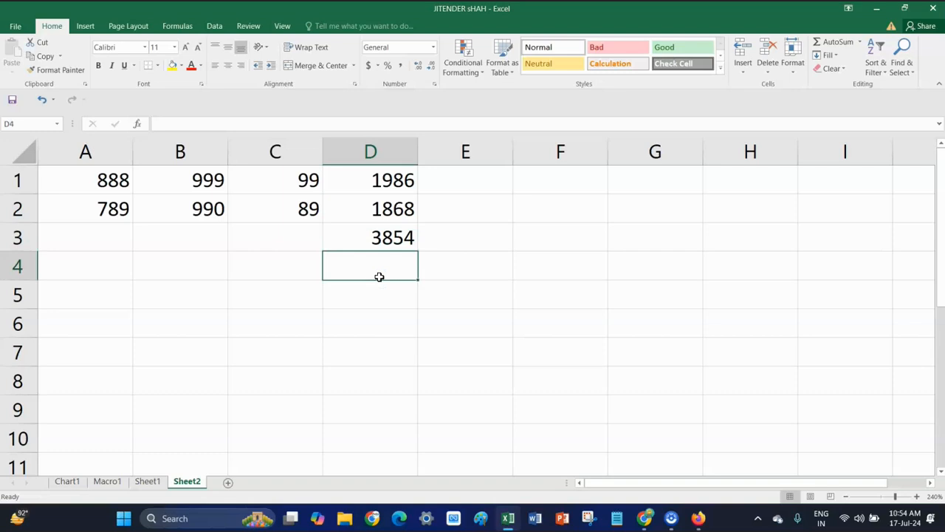
pyautogui.write('=')
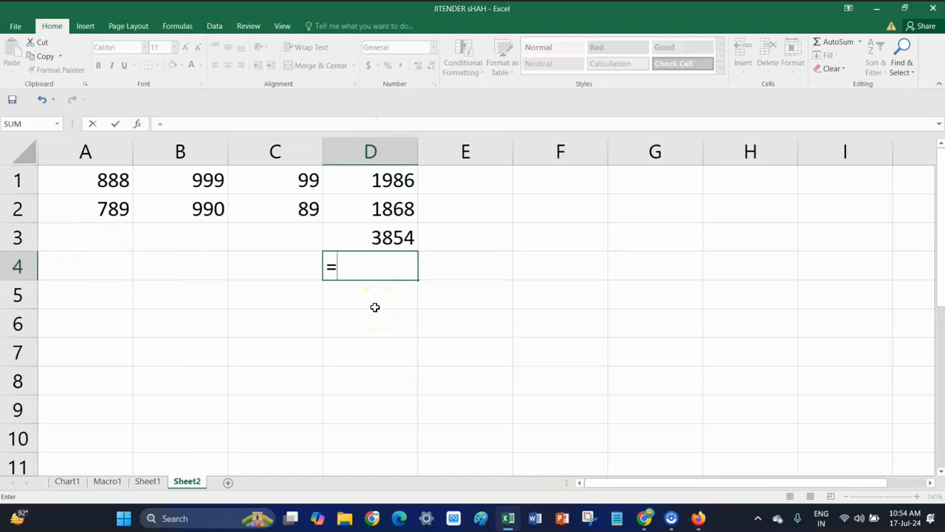
pyautogui.write('d3')
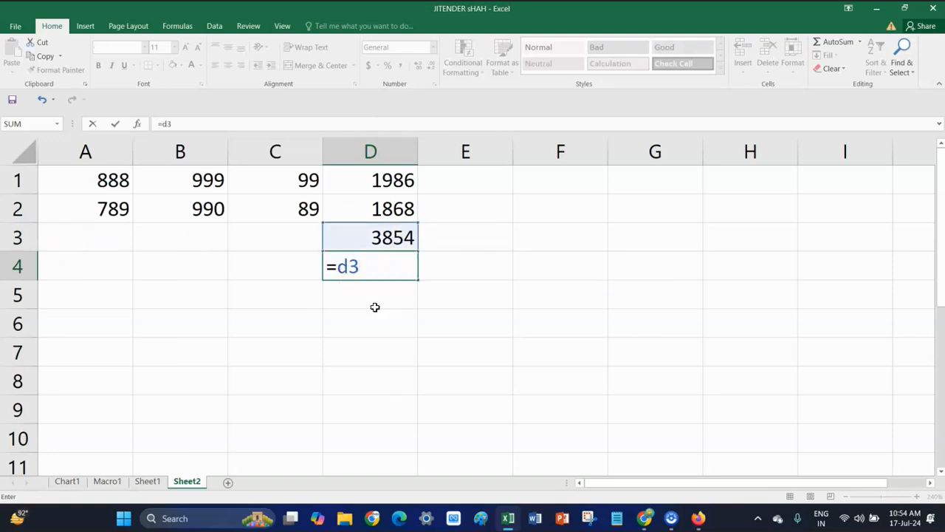
pyautogui.write('/2')
pyautogui.press('Return')
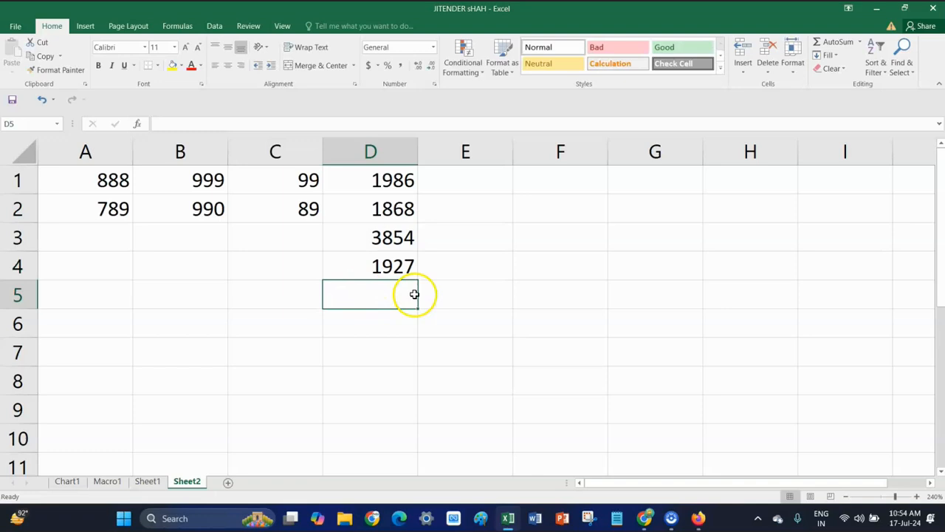
pyautogui.click(394, 273)
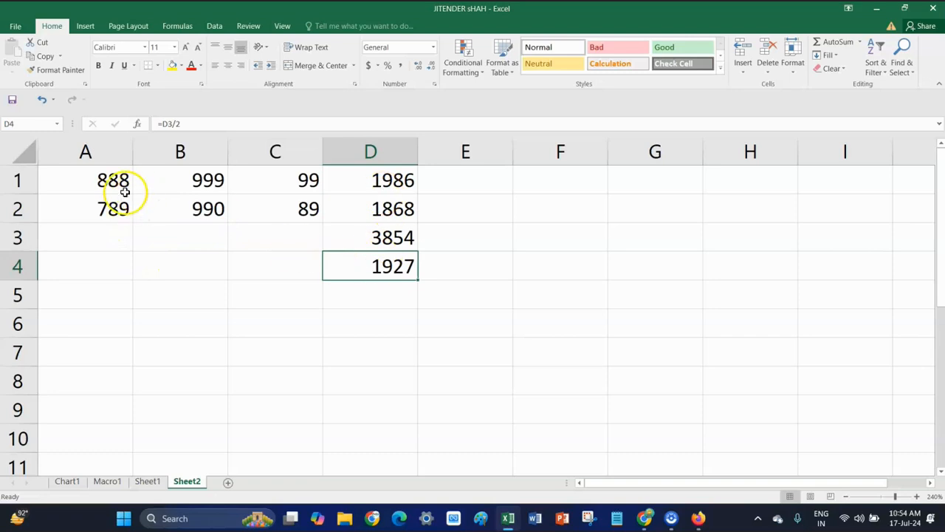
# - Count the numeric entries of D1:D4 in cell D5 with the AutoSum Count Numbers function
pyautogui.moveTo(392, 180); pyautogui.dragTo(395, 288)
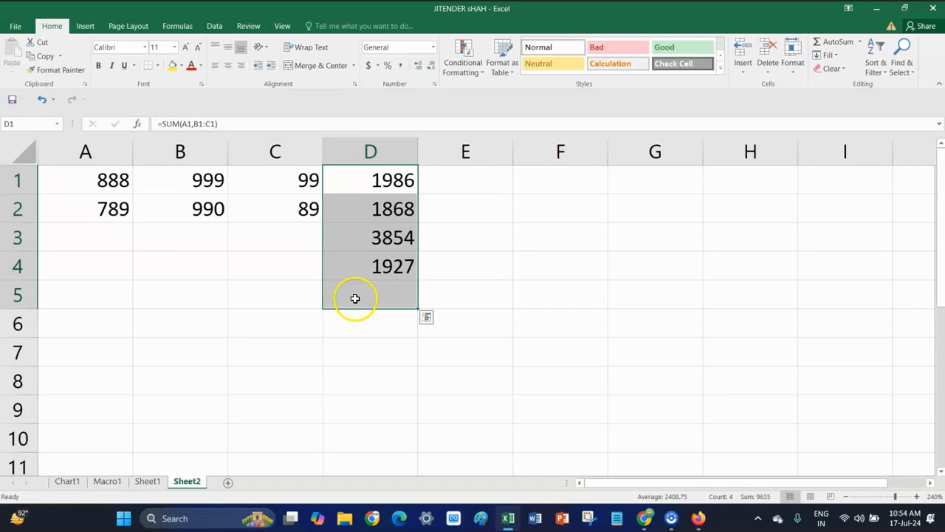
pyautogui.click(858, 43)
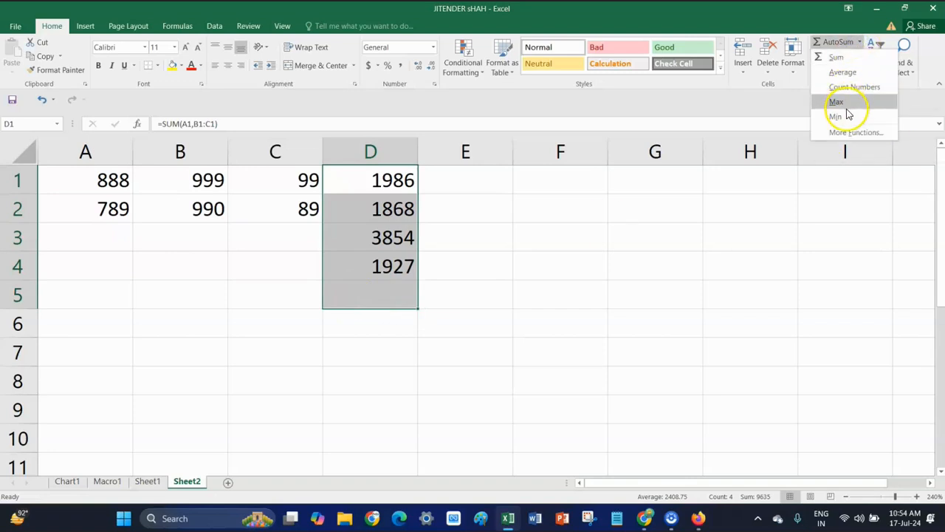
pyautogui.click(855, 88)
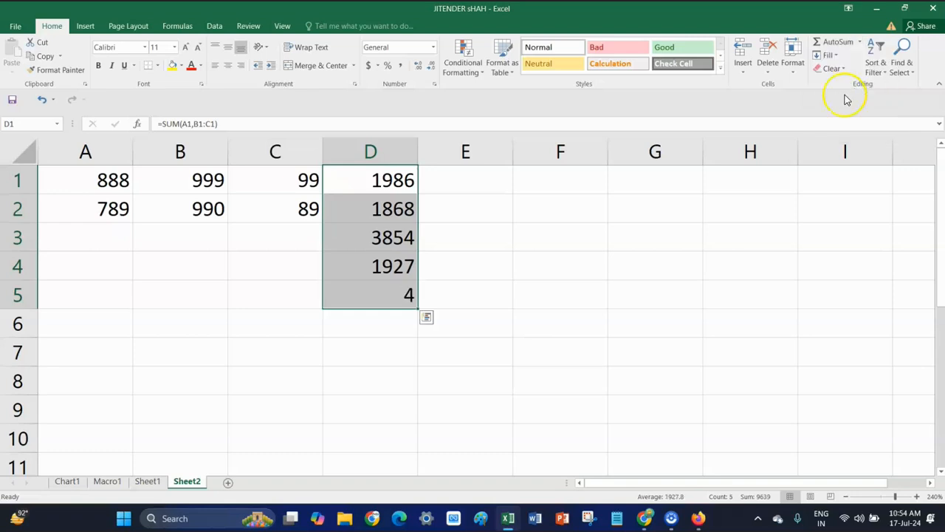
pyautogui.click(484, 266)
# - Clear the AutoSum count from cell D5, enter =COUNT(D1,D2:D4) there by hand, and review the formula
pyautogui.click(399, 300)
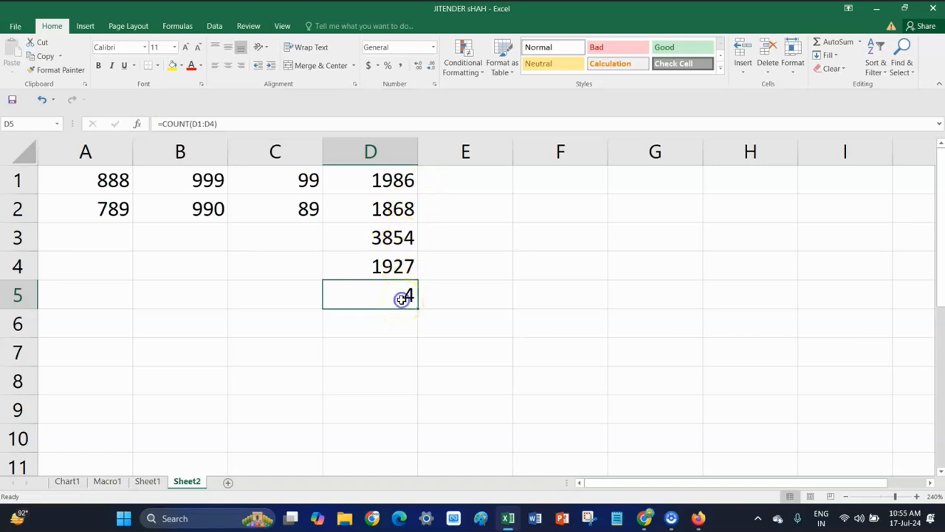
pyautogui.press('Delete')
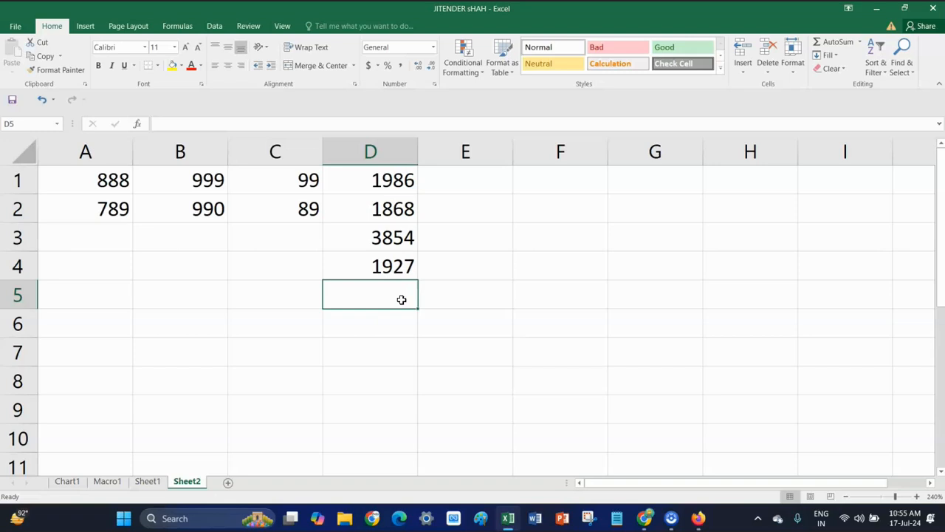
pyautogui.write('=')
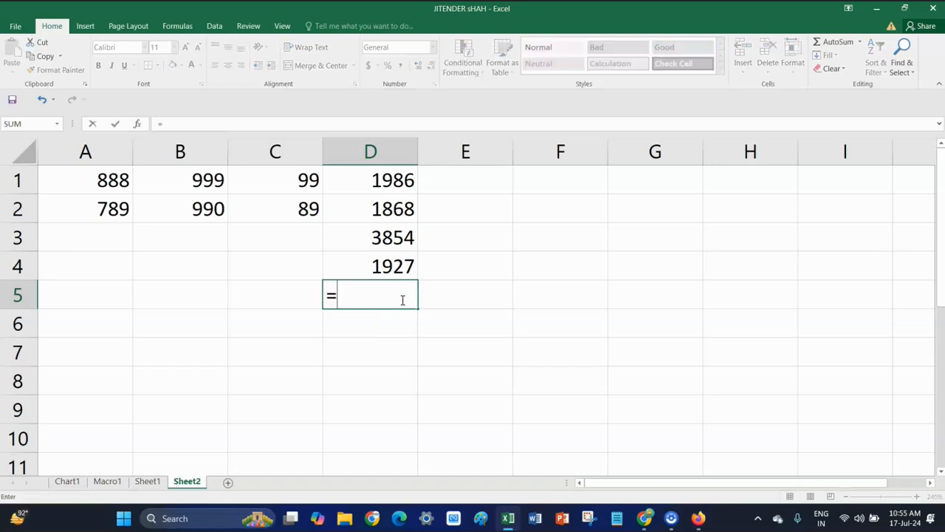
pyautogui.write('c')
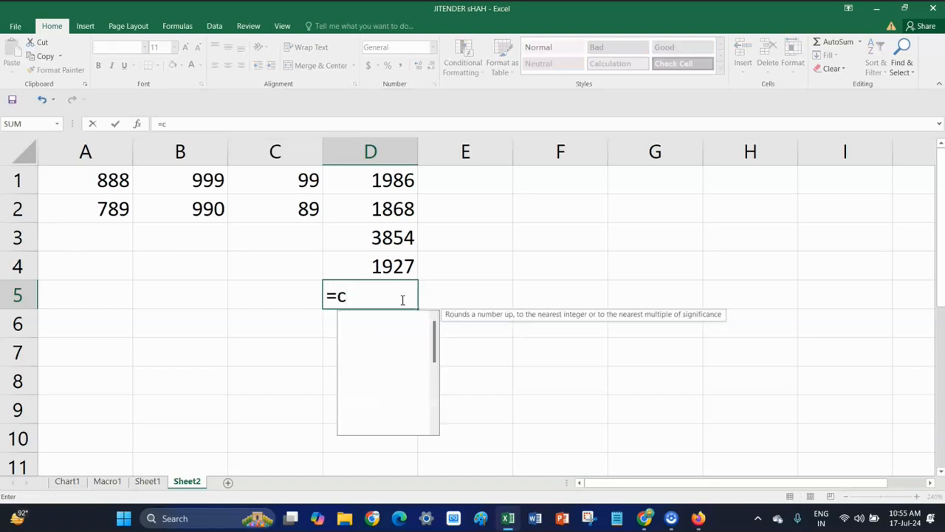
pyautogui.write('ount')
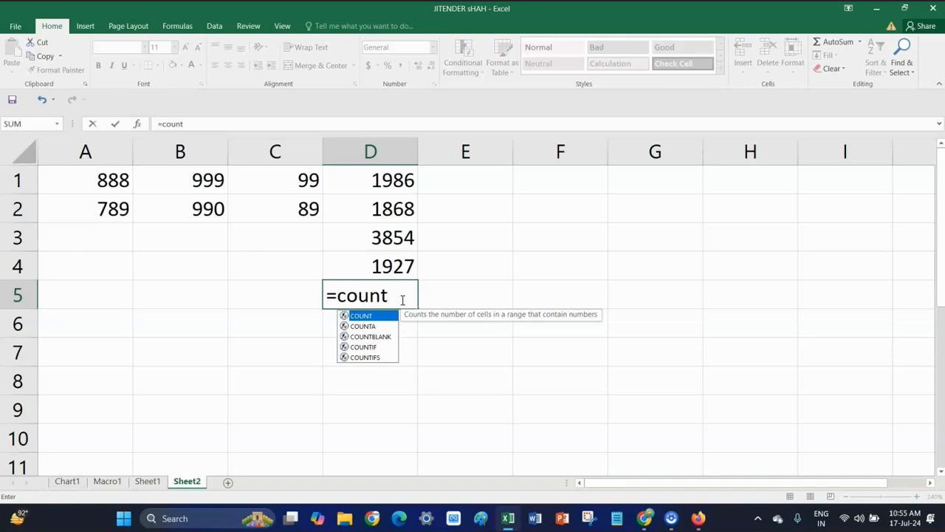
pyautogui.write('(')
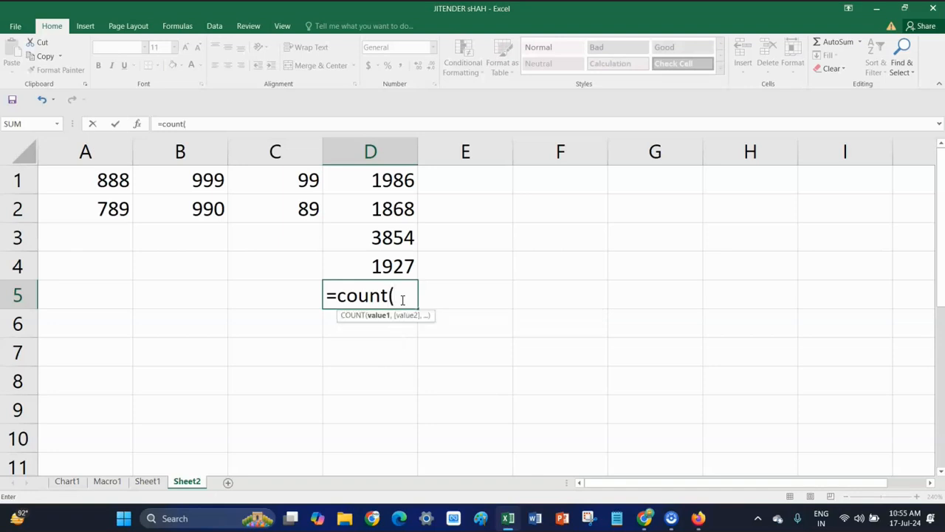
pyautogui.click(389, 182)
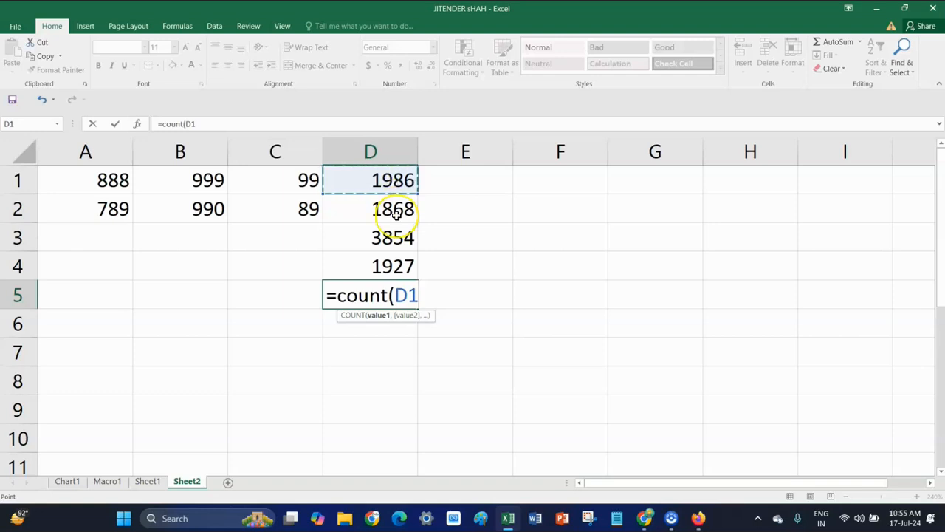
pyautogui.write(',')
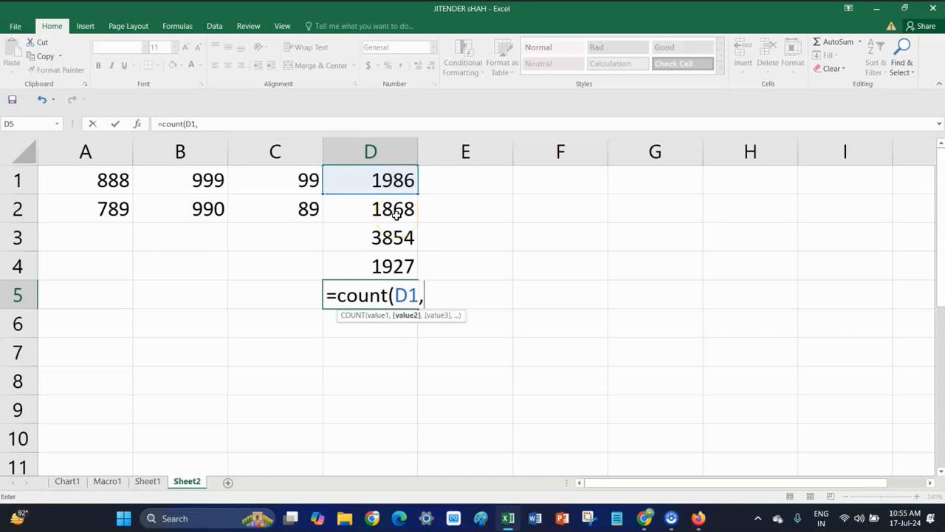
pyautogui.moveTo(397, 211); pyautogui.dragTo(399, 267)
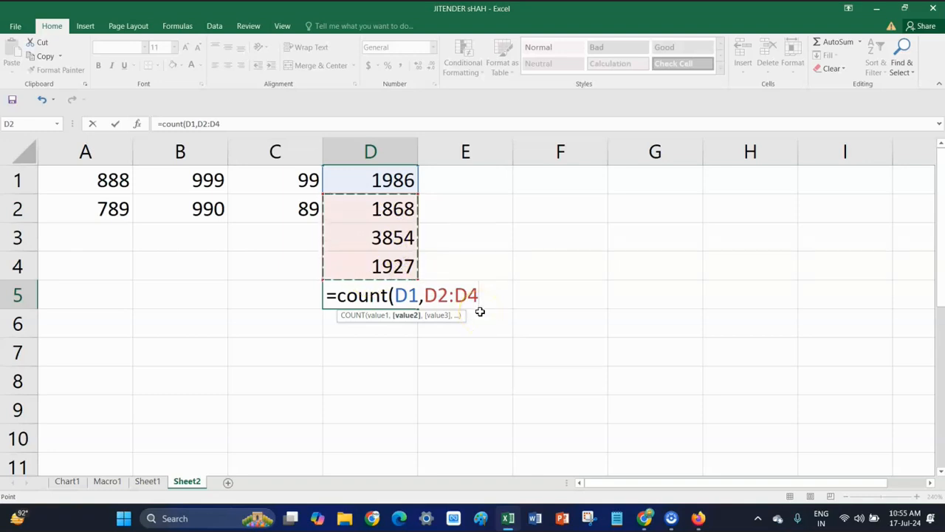
pyautogui.write(')')
pyautogui.press('Return')
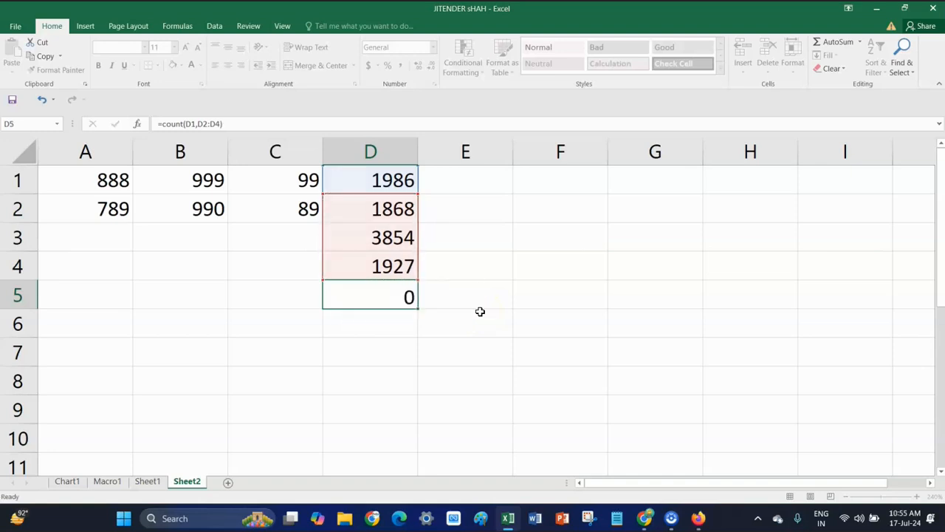
pyautogui.click(407, 296)
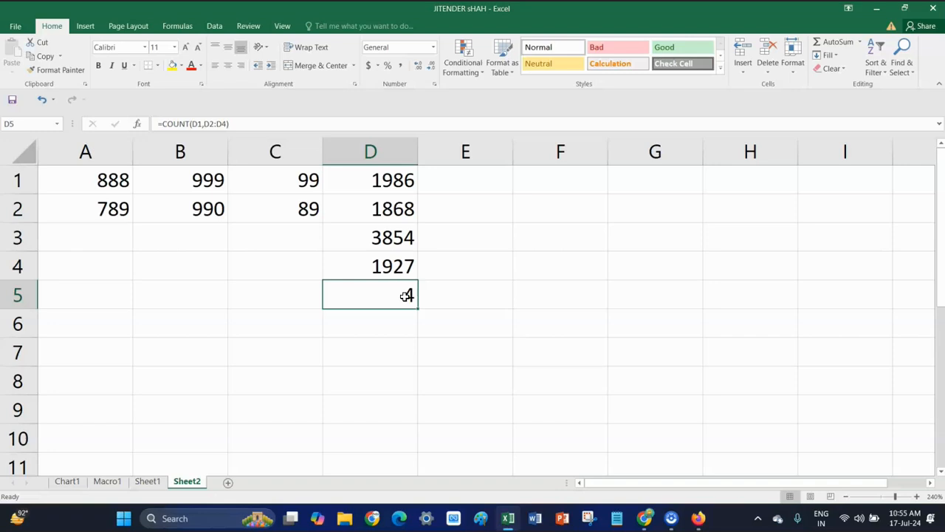
pyautogui.click(376, 325)
pyautogui.click(398, 296)
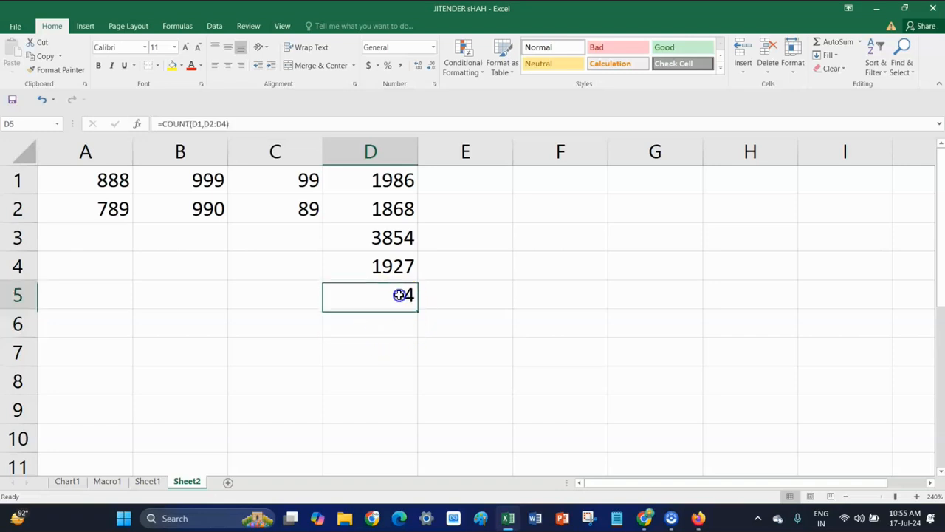
# - Label the results in column E with "count" in E5, "average" in E4 and "sum" in E3
pyautogui.click(481, 295)
pyautogui.write('count')
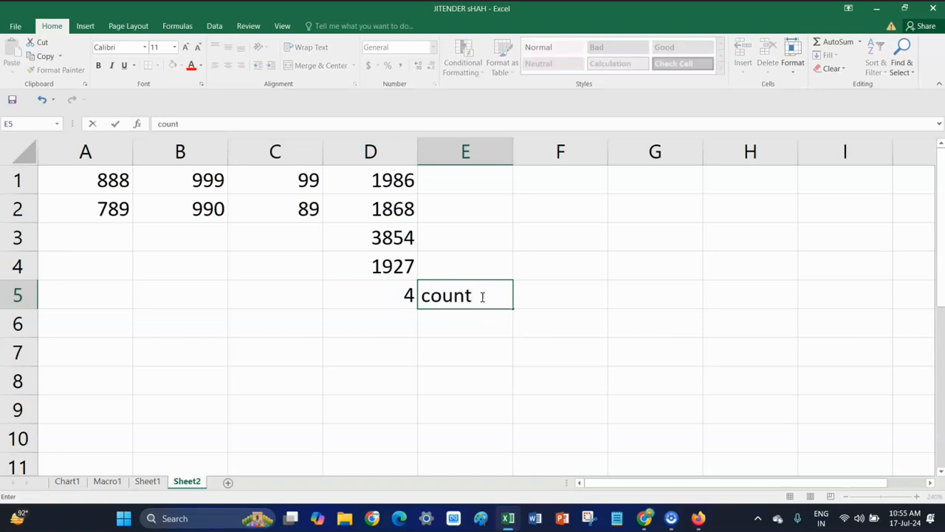
pyautogui.click(401, 270)
pyautogui.click(469, 270)
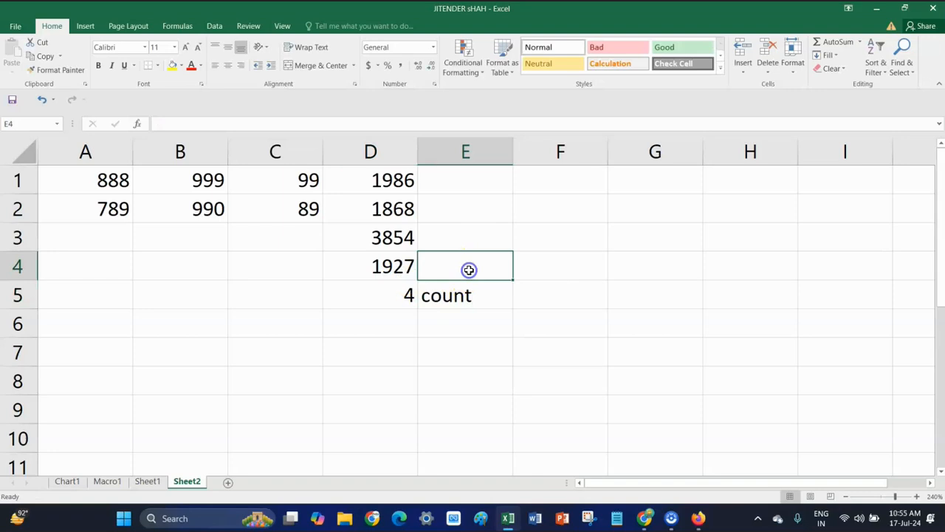
pyautogui.write('average')
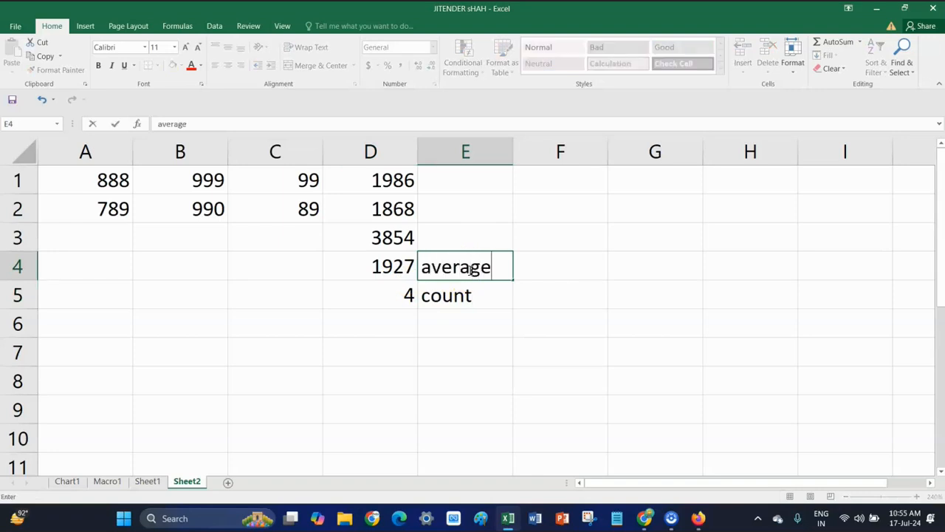
pyautogui.click(456, 232)
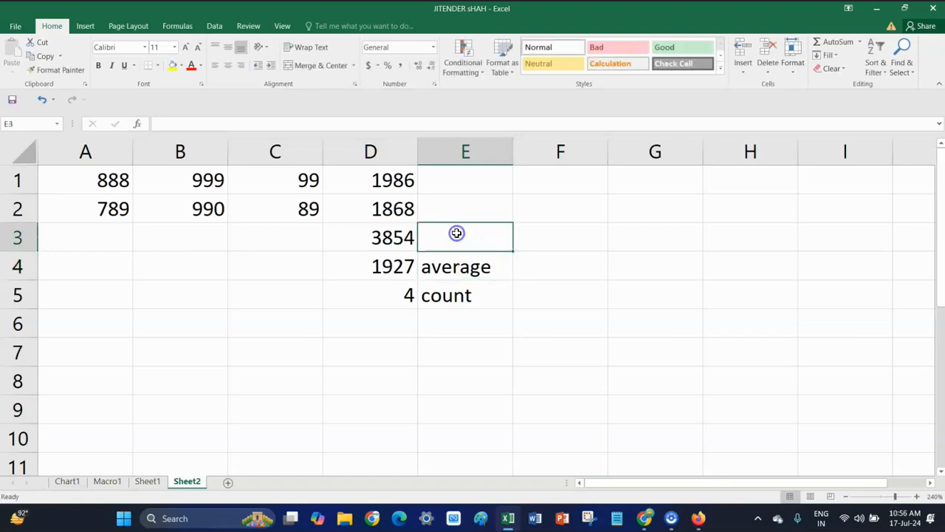
pyautogui.click(395, 235)
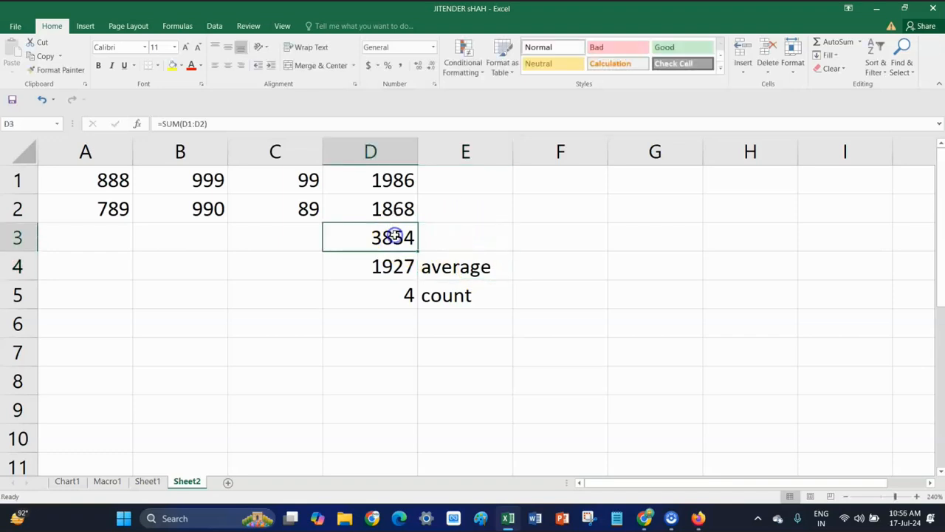
pyautogui.click(458, 238)
pyautogui.write('sum')
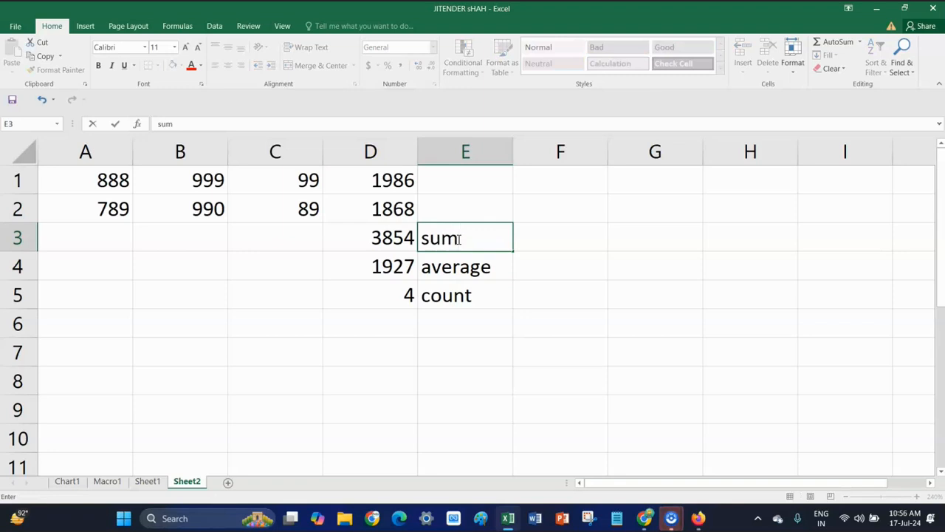
pyautogui.click(408, 208)
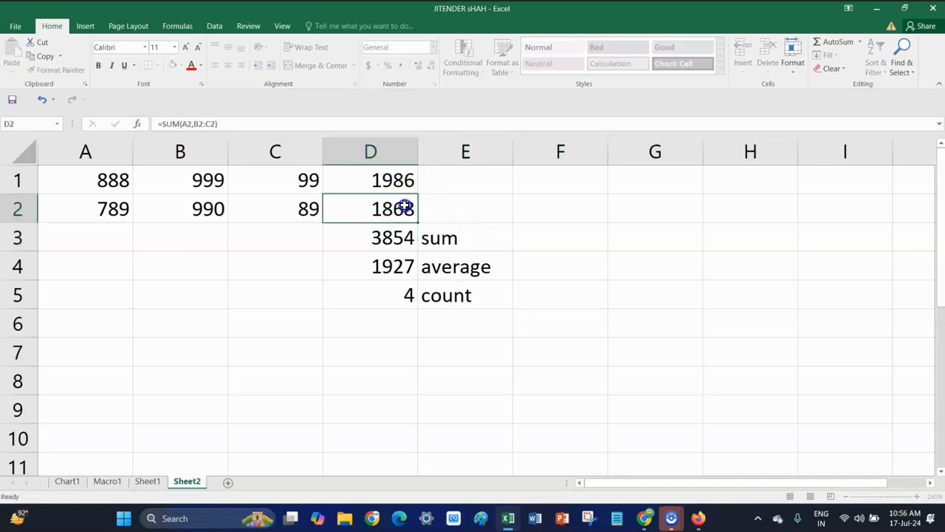
pyautogui.click(399, 180)
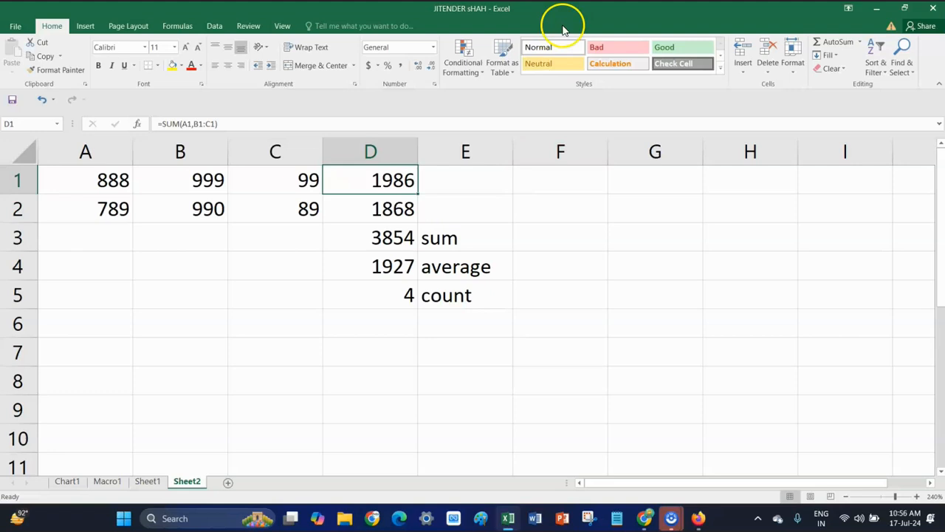
# - Enter the sample numbers 2 in cell F1 and 3 in cell G1
pyautogui.click(561, 184)
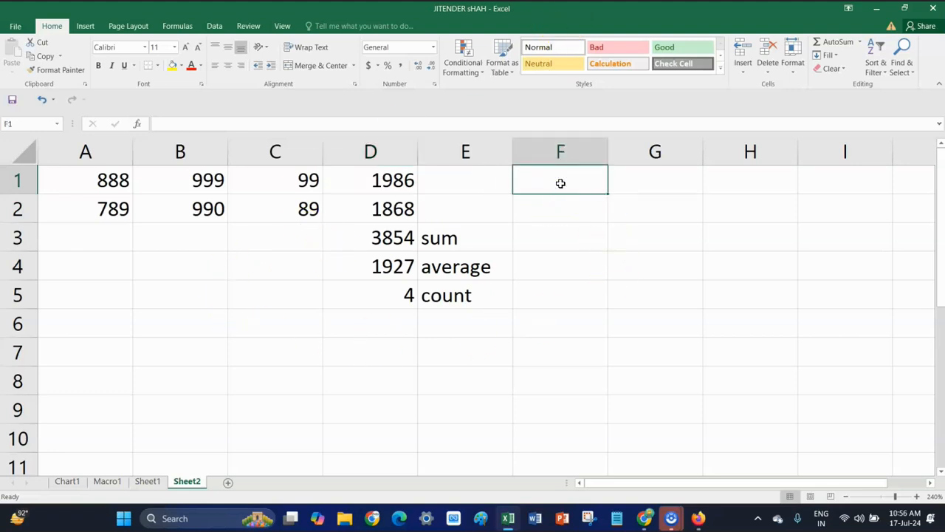
pyautogui.write('2')
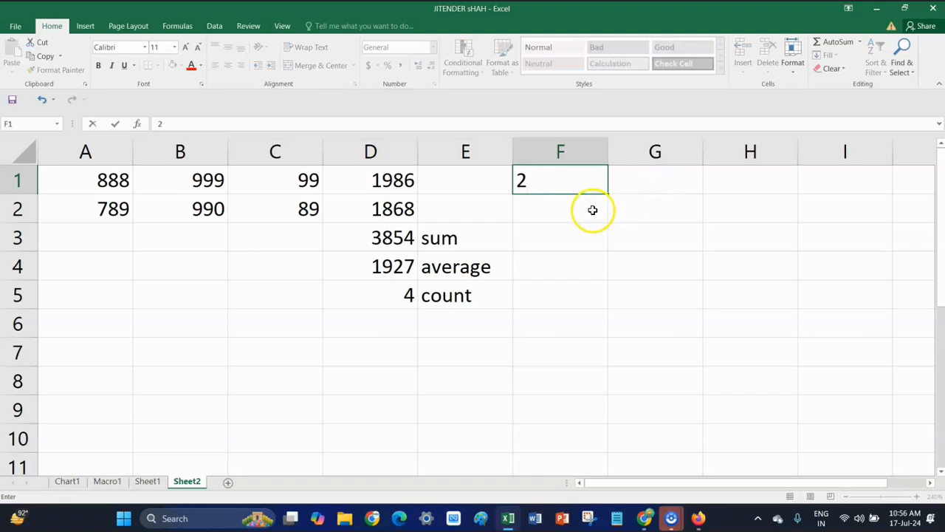
pyautogui.click(641, 183)
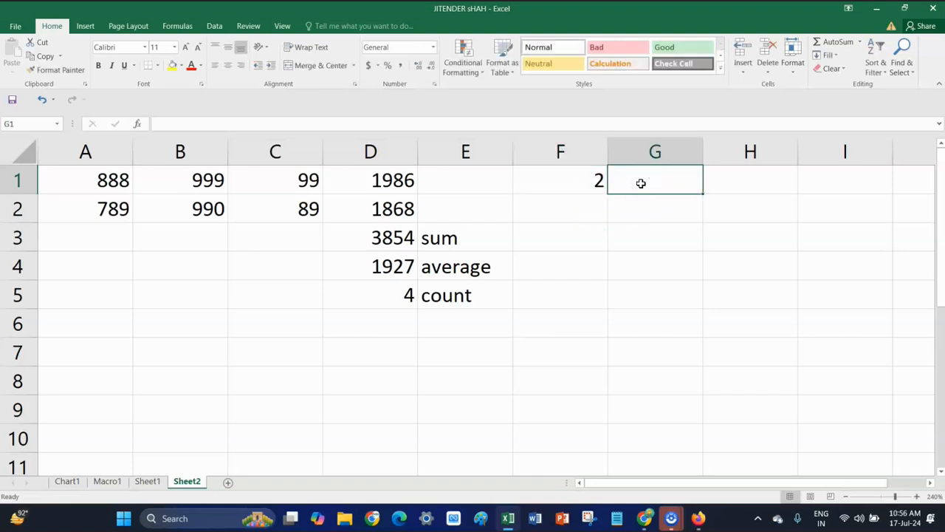
pyautogui.write('3')
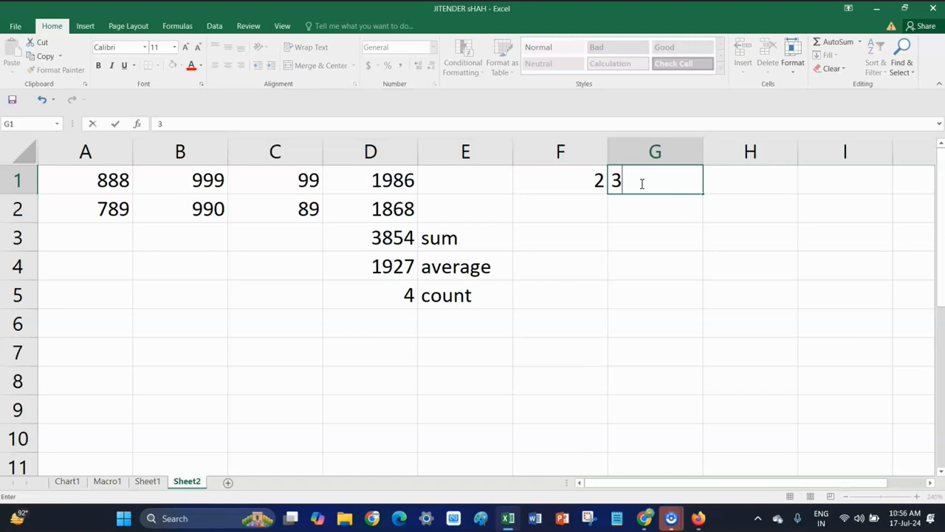
pyautogui.click(569, 182)
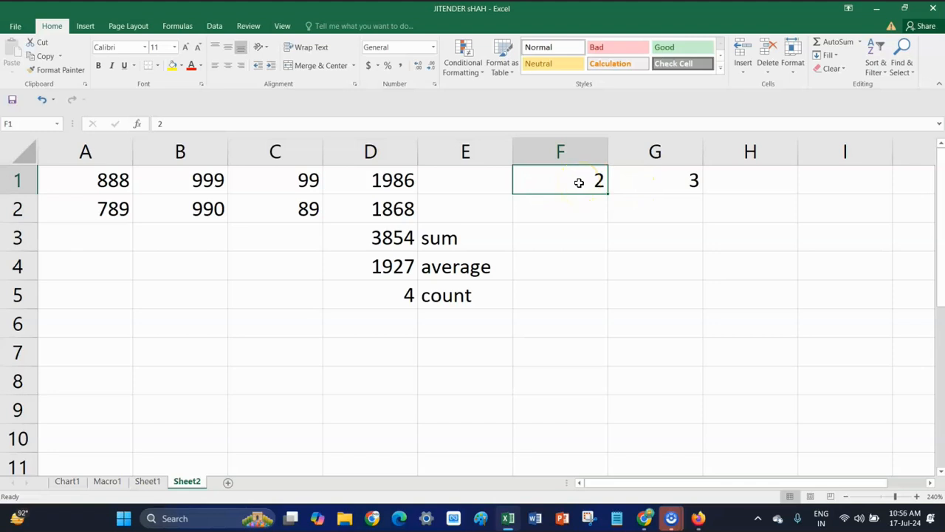
# - Clear the number from cell G1 and select cell F1
pyautogui.click(650, 185)
pyautogui.press('Delete')
pyautogui.click(591, 185)
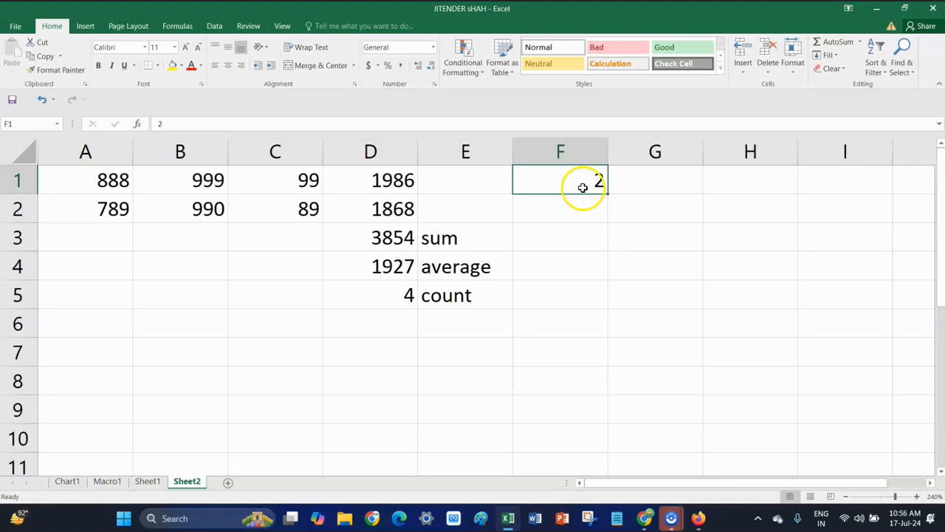
# - Enter =POWER(F1,2) in cell G1 to square the number in F1
pyautogui.click(649, 181)
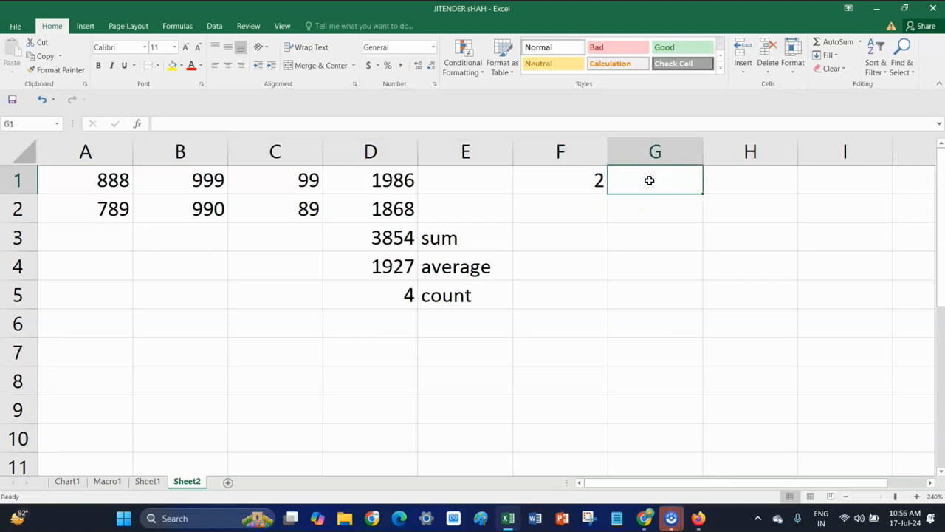
pyautogui.write('=')
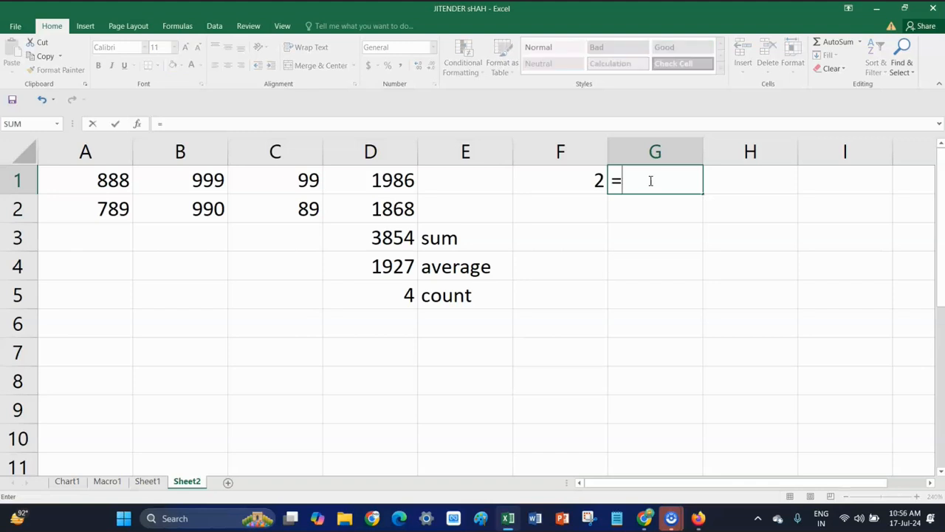
pyautogui.write('pow')
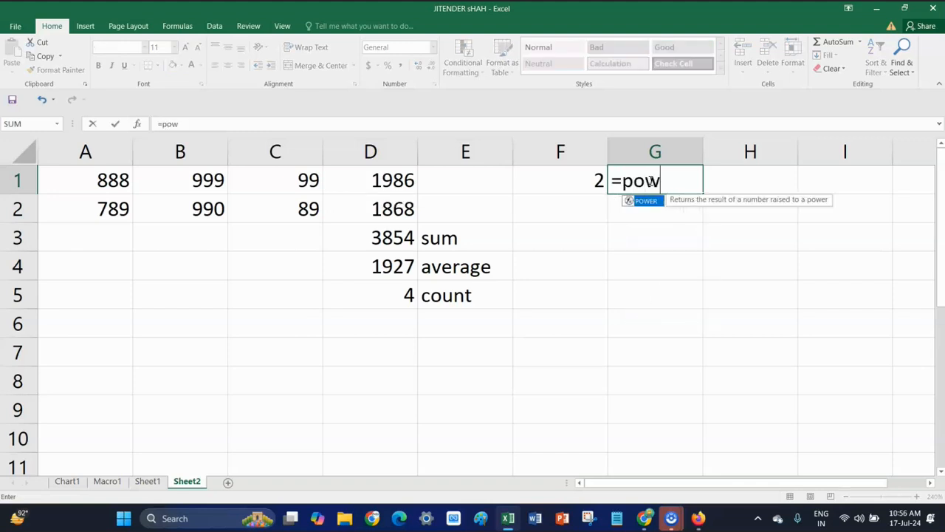
pyautogui.write('er(')
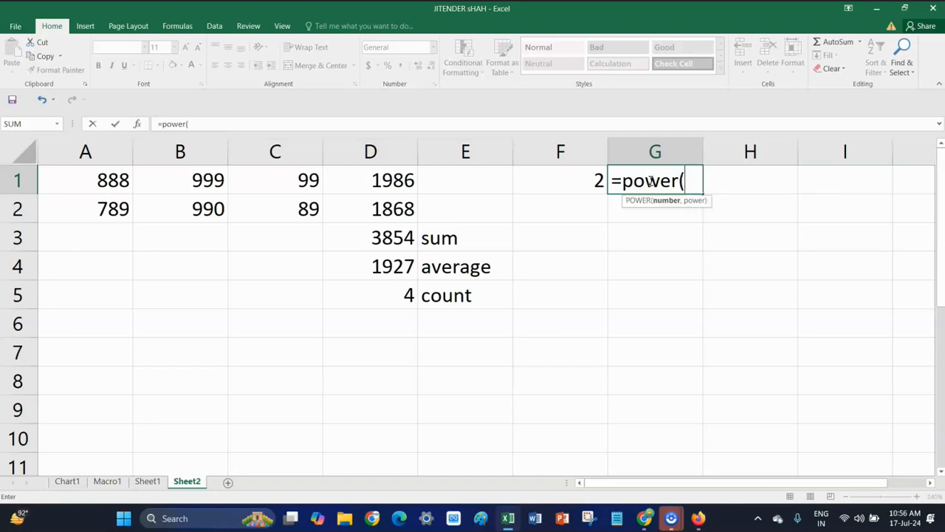
pyautogui.click(595, 178)
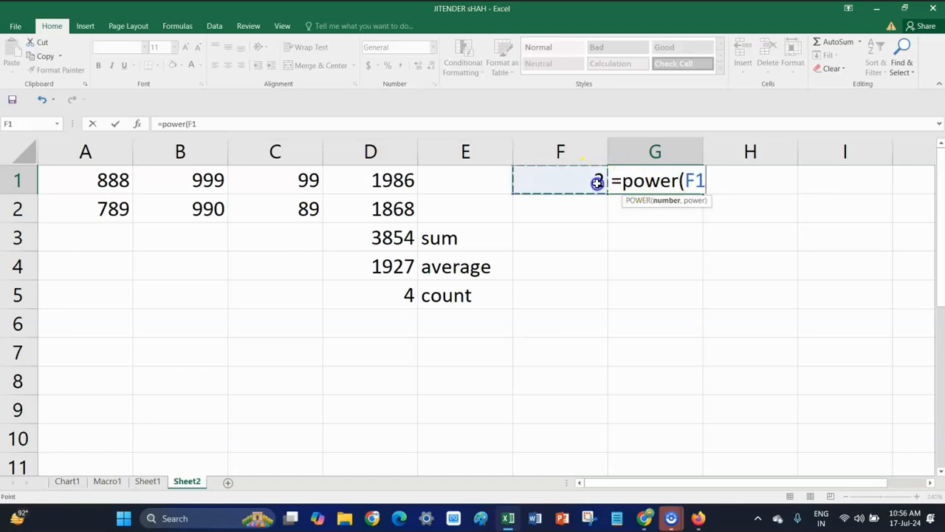
pyautogui.write(',')
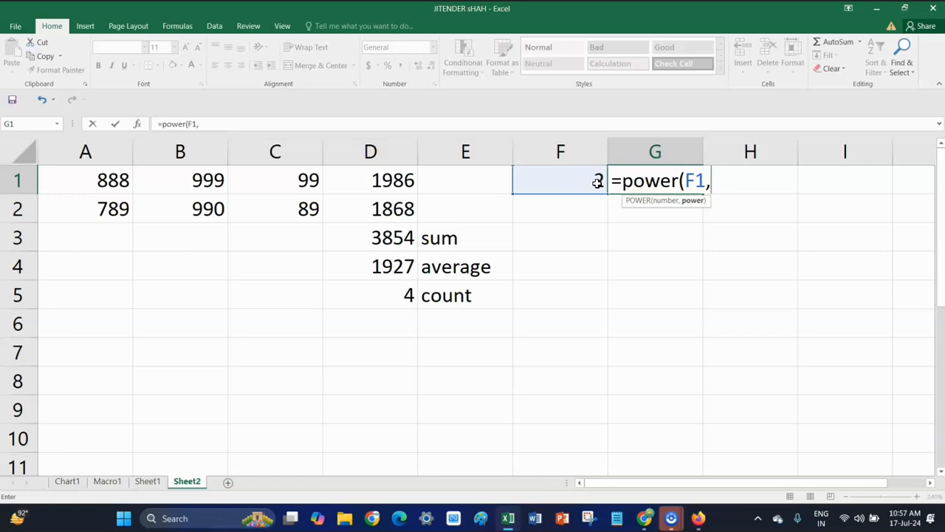
pyautogui.write('2)')
pyautogui.press('Return')
# - Try to fill the single number in F1 down to F8, and undo the fill
pyautogui.click(597, 183)
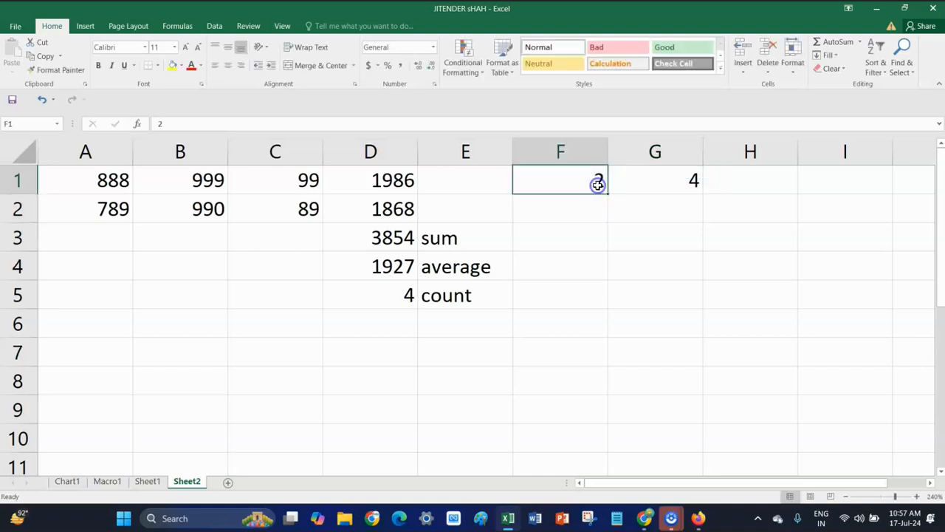
pyautogui.click(590, 205)
pyautogui.click(596, 174)
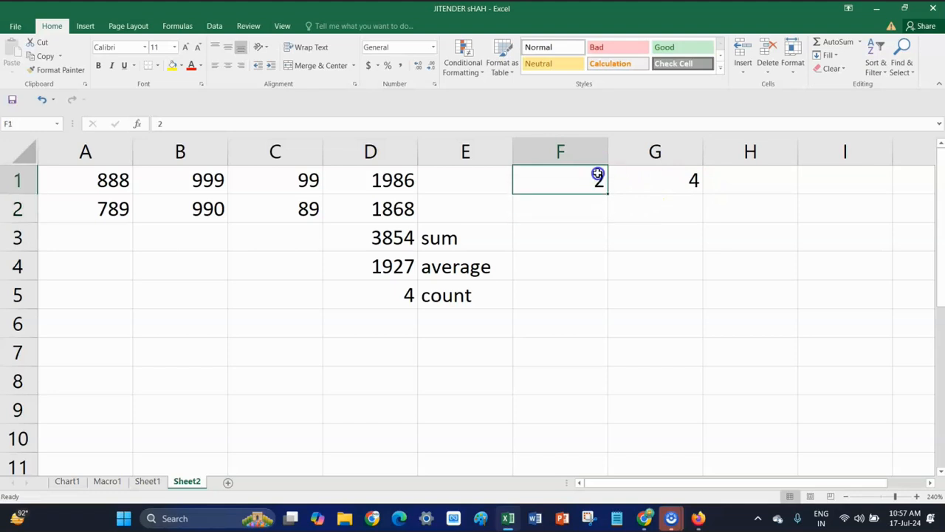
pyautogui.click(610, 211)
pyautogui.click(595, 182)
pyautogui.moveTo(608, 190); pyautogui.dragTo(608, 390)
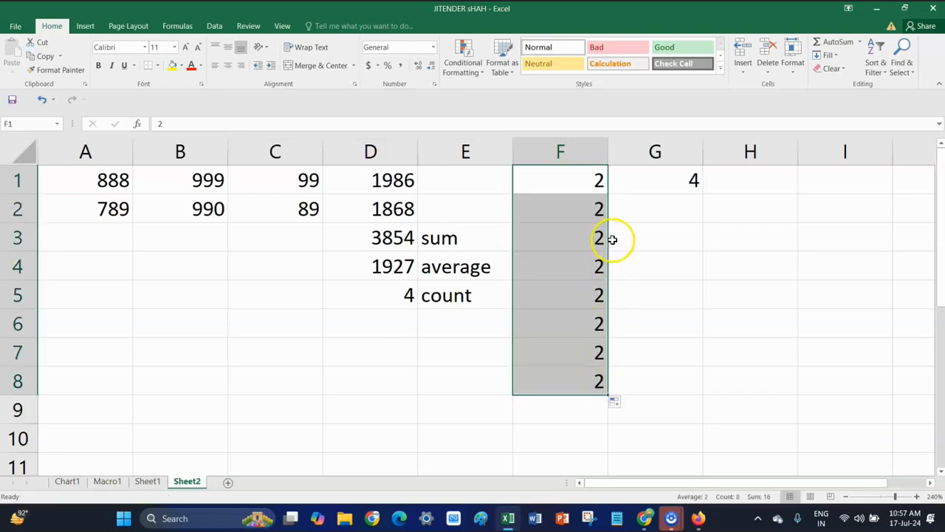
pyautogui.click(578, 211)
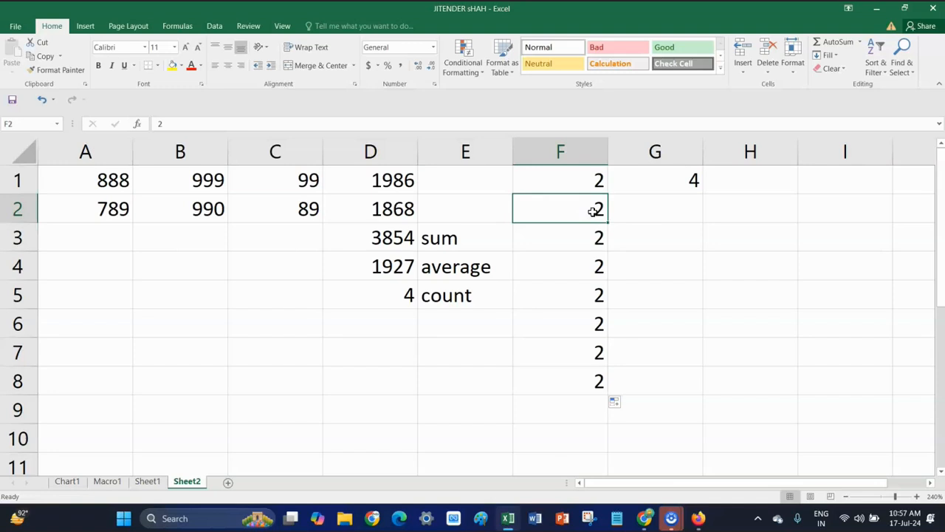
pyautogui.hotkey('ctrl', 'z')
# - Enter 4 in cell F2 and extend the series from F1:F2 down to F8
pyautogui.click(592, 212)
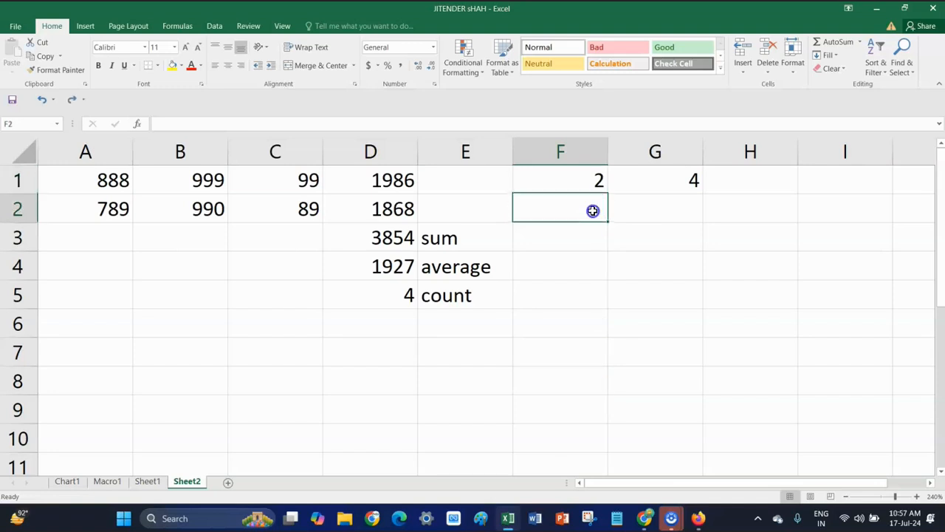
pyautogui.write('4')
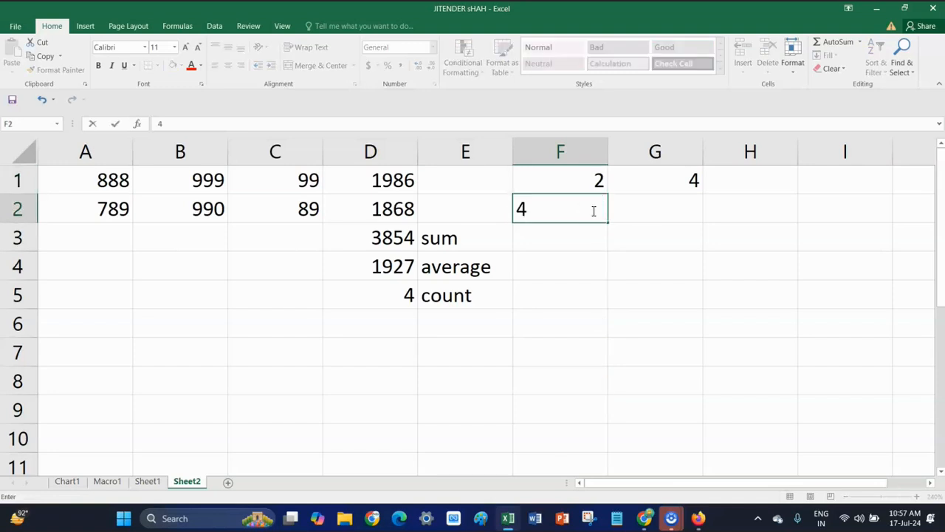
pyautogui.click(584, 181)
pyautogui.moveTo(604, 179); pyautogui.dragTo(603, 388)
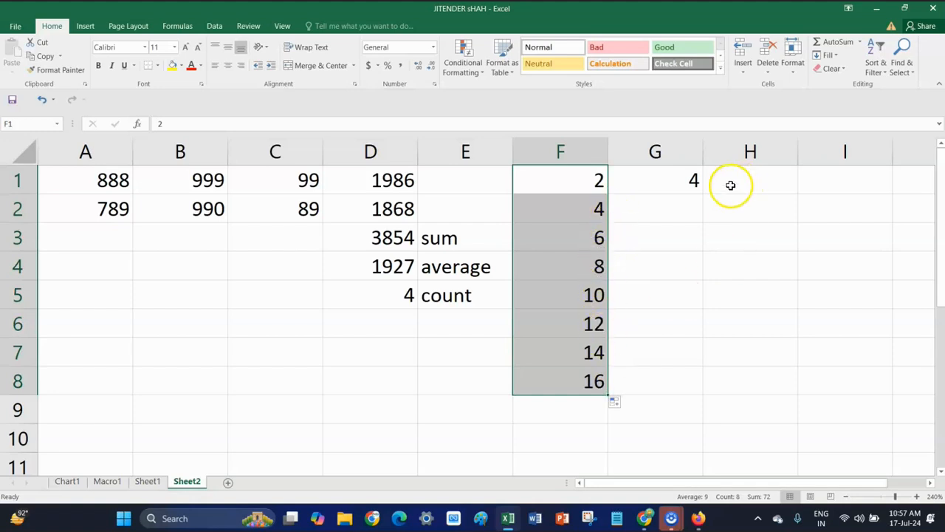
# - Fill the POWER formula from G1 down to G8 and label the results with "power" in H1
pyautogui.click(685, 183)
pyautogui.moveTo(702, 191); pyautogui.dragTo(703, 390)
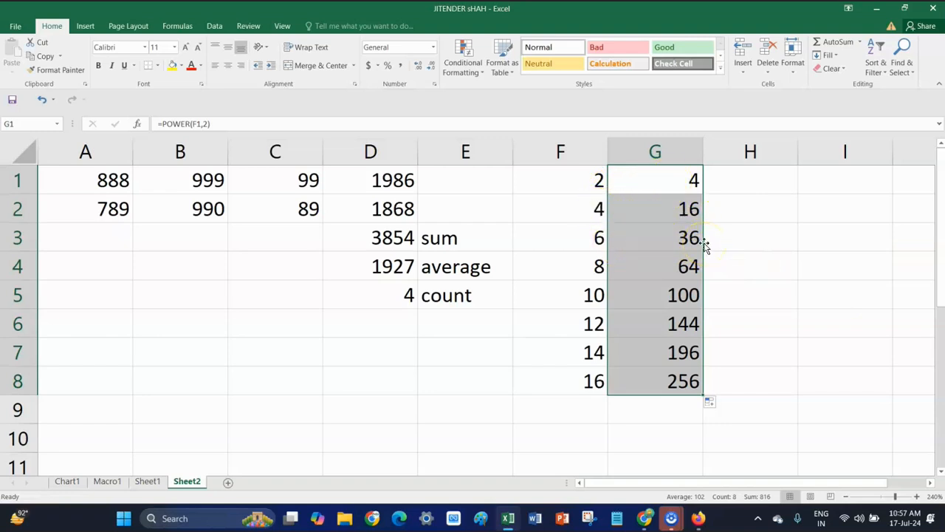
pyautogui.click(731, 175)
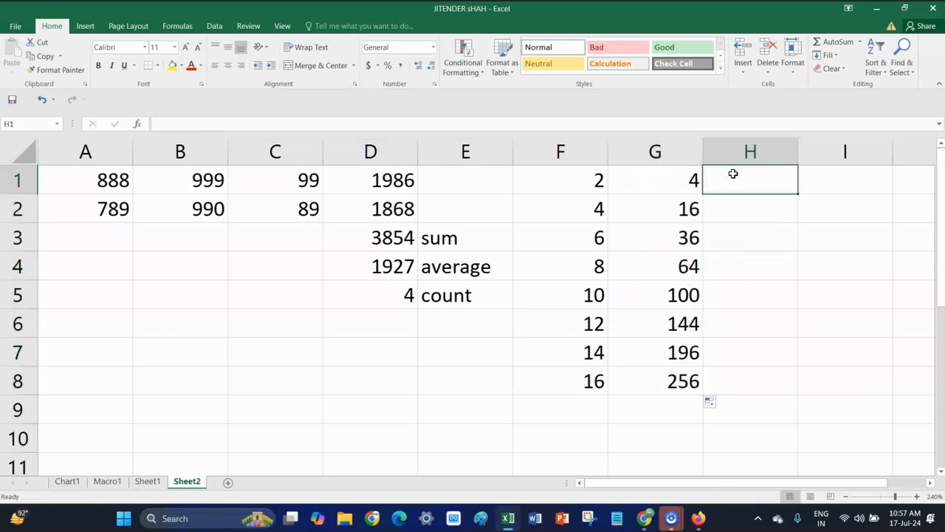
pyautogui.write('p')
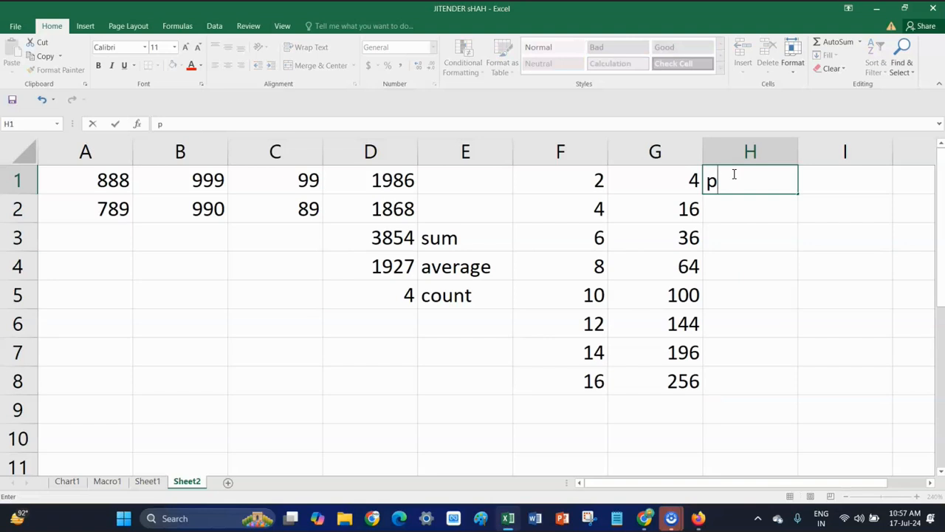
pyautogui.write('ower')
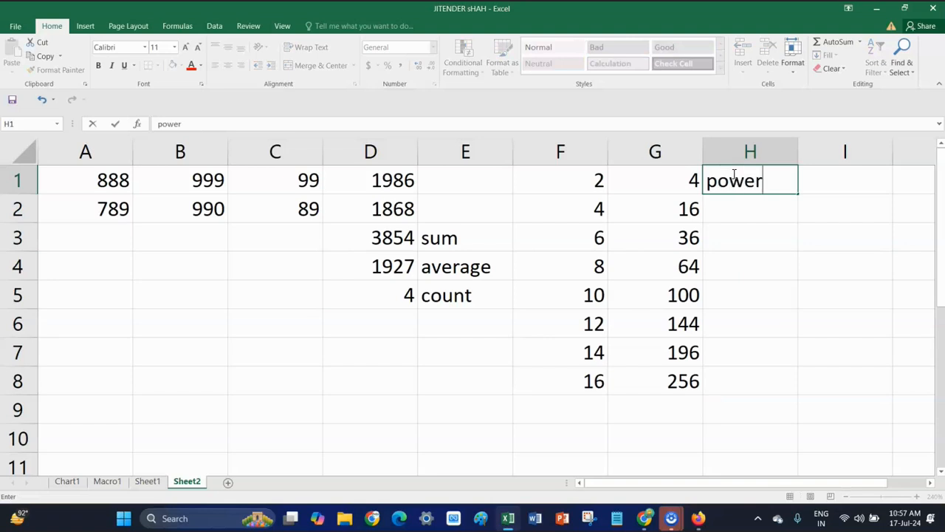